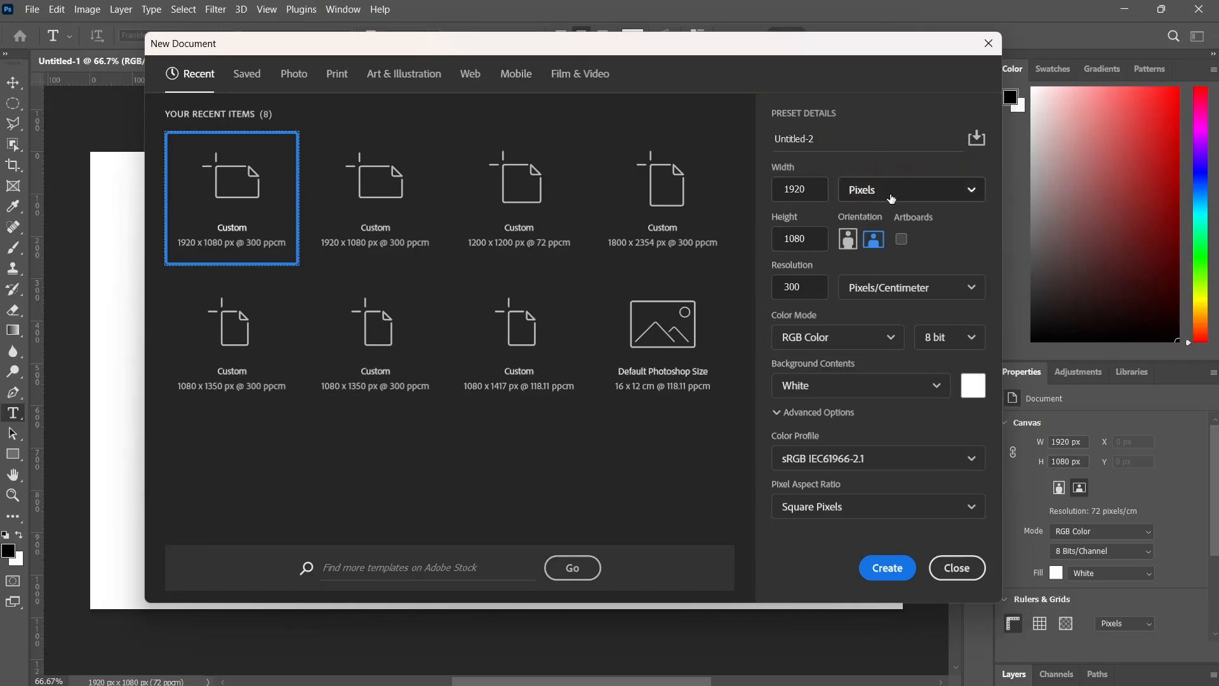
double_click(810, 283)
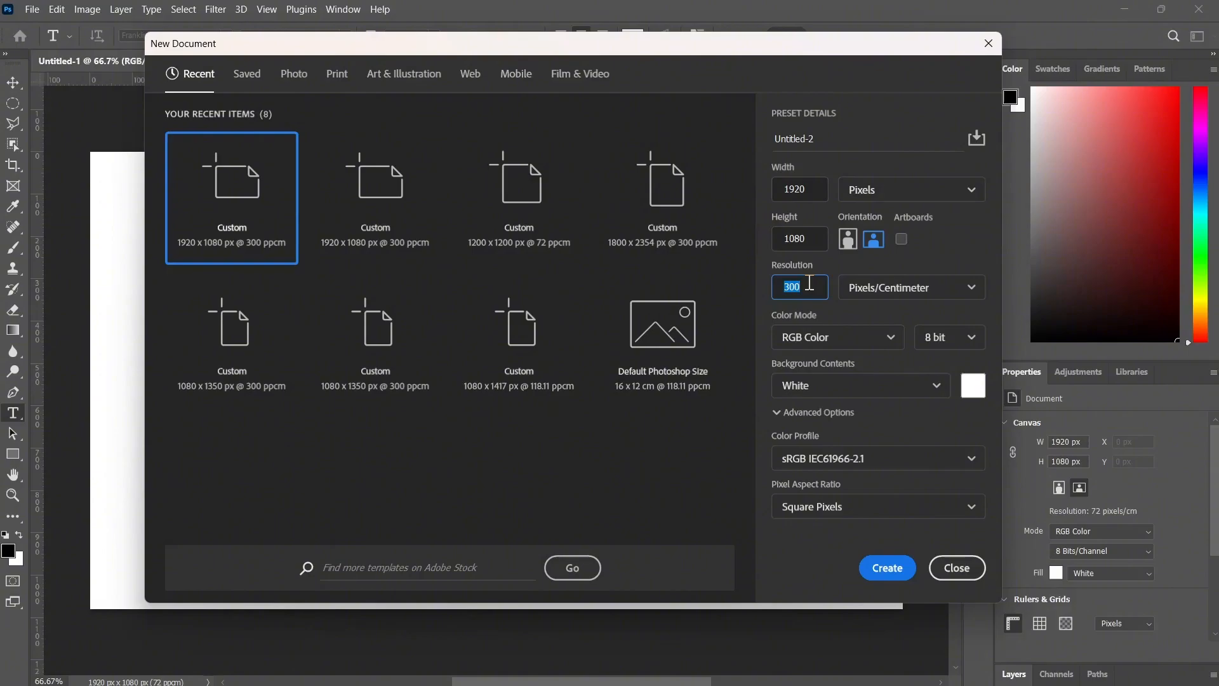
type("72")
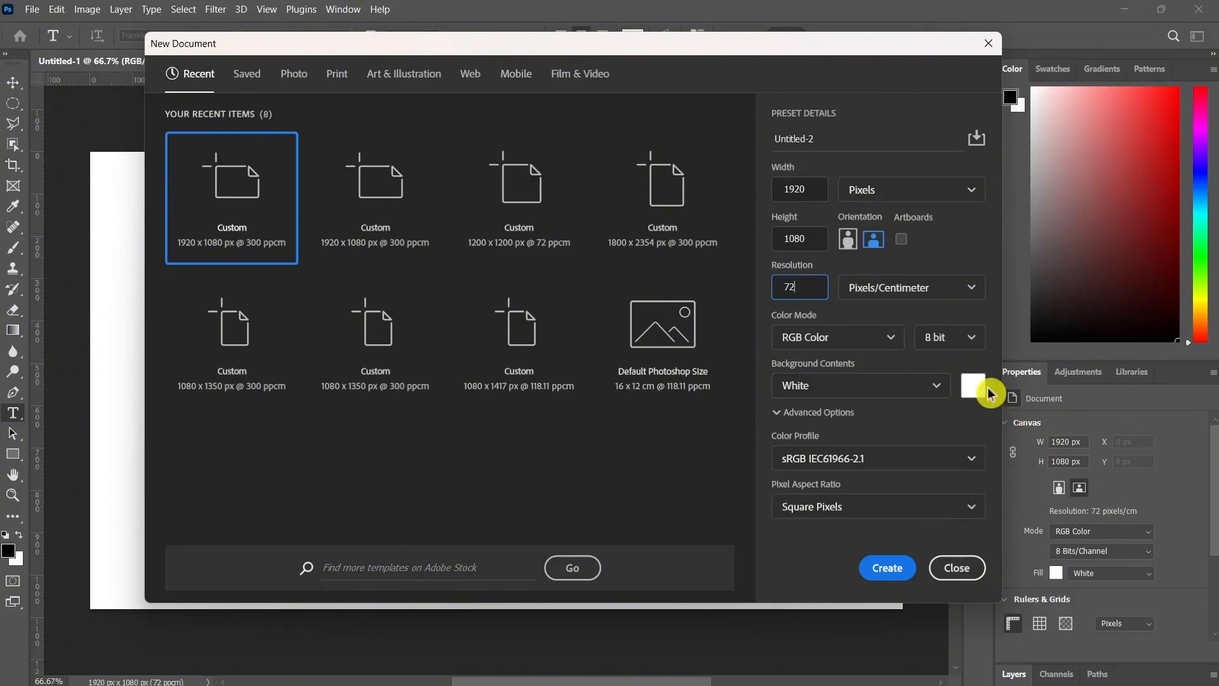
left_click(988, 45)
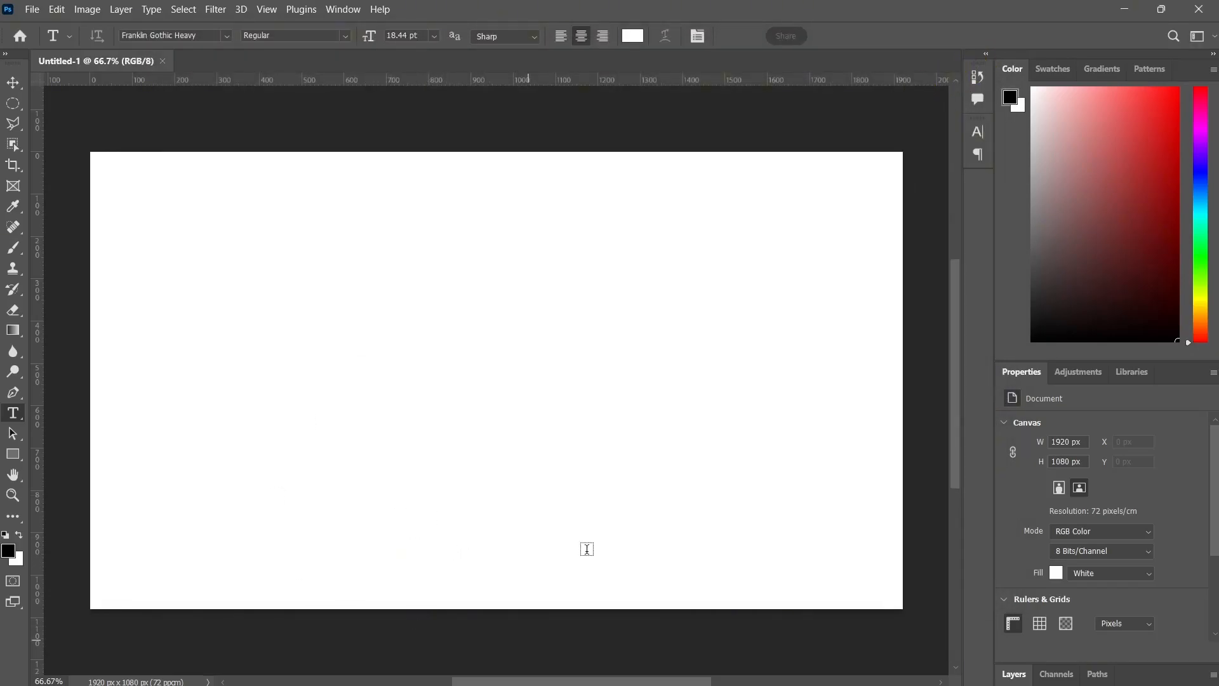
Switch to File Explorer and find the portrait image Untitled design (1) in the Download folder, beside the Photoshop window.
left_click(1160, 12)
left_click(558, 667)
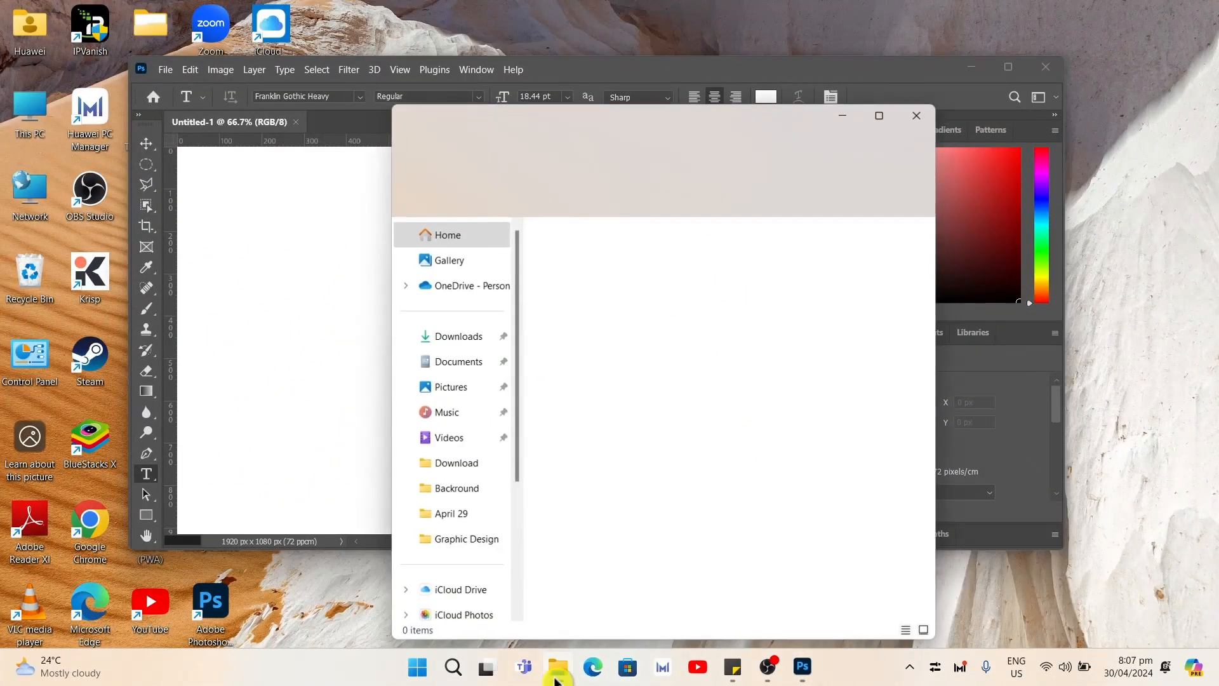
left_click(444, 463)
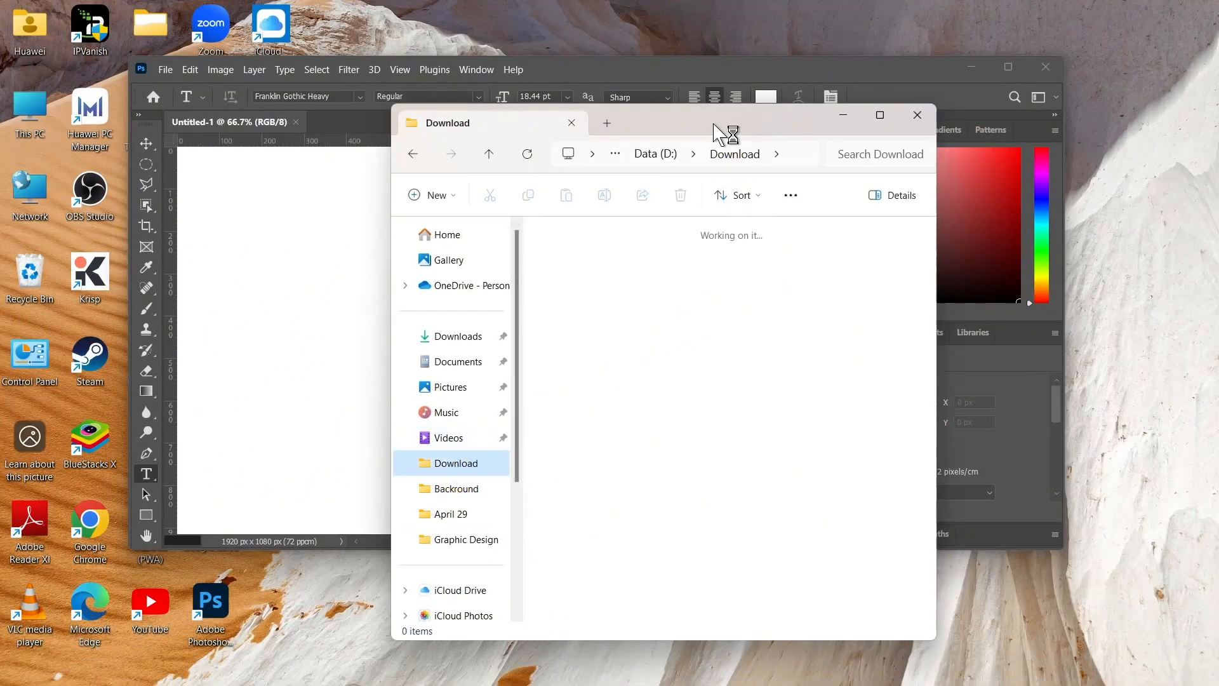
left_click_drag(714, 127, 951, 86)
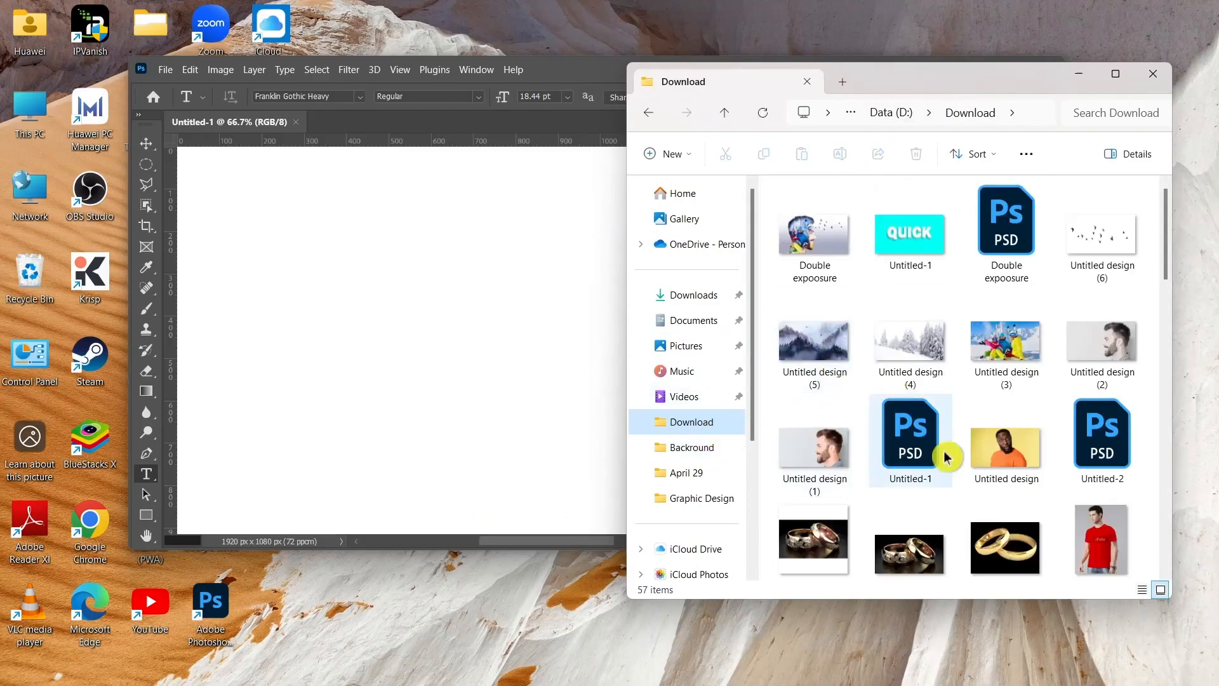
scroll(1044, 489, "down", 5)
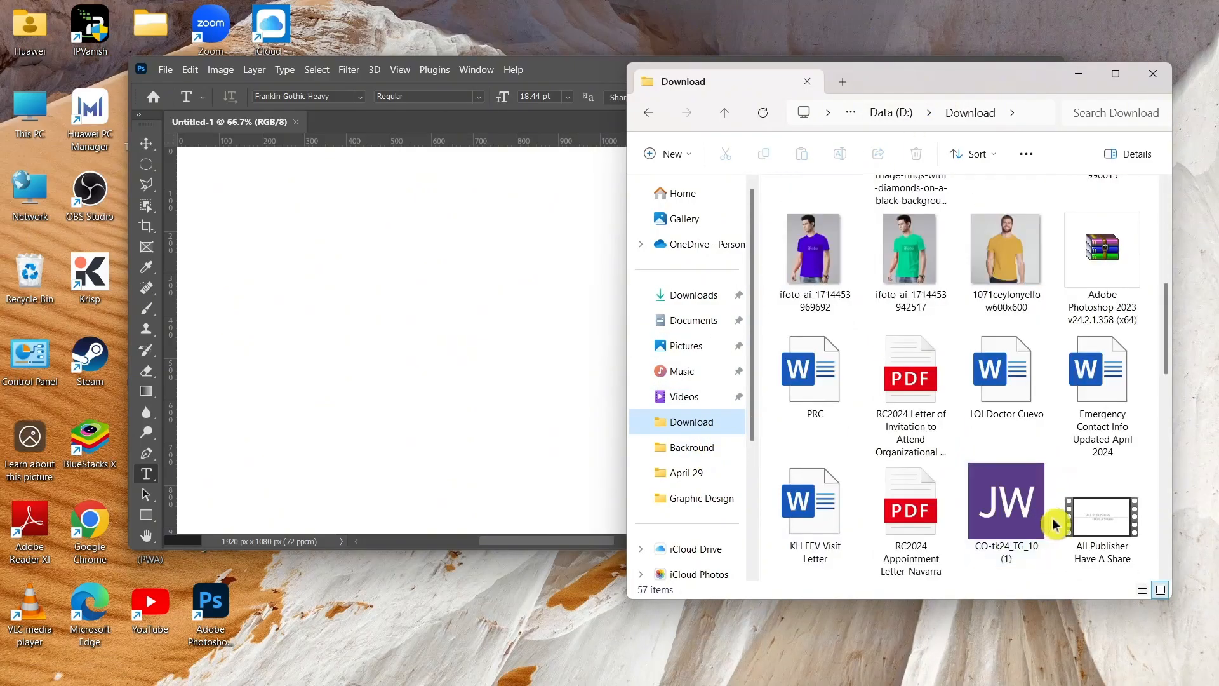
scroll(1052, 522, "up", 5)
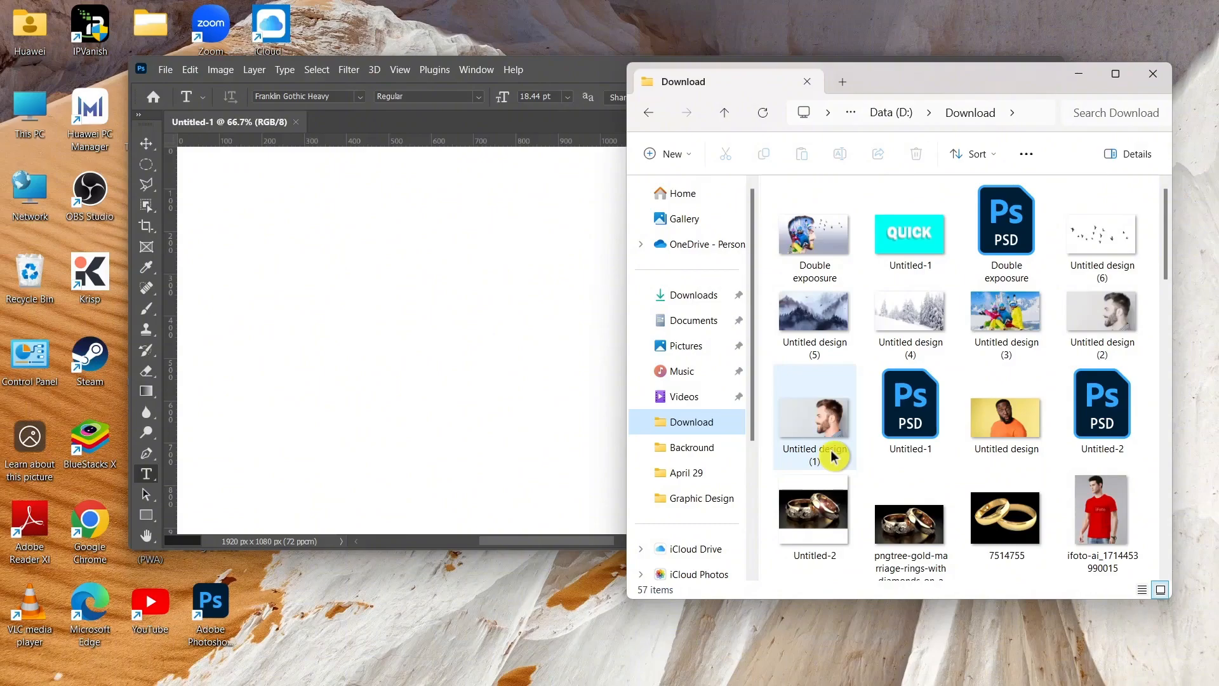
Place the Untitled design (1) image into the Untitled-1 document so it fills the canvas, and commit the placement.
left_click_drag(832, 456, 416, 338)
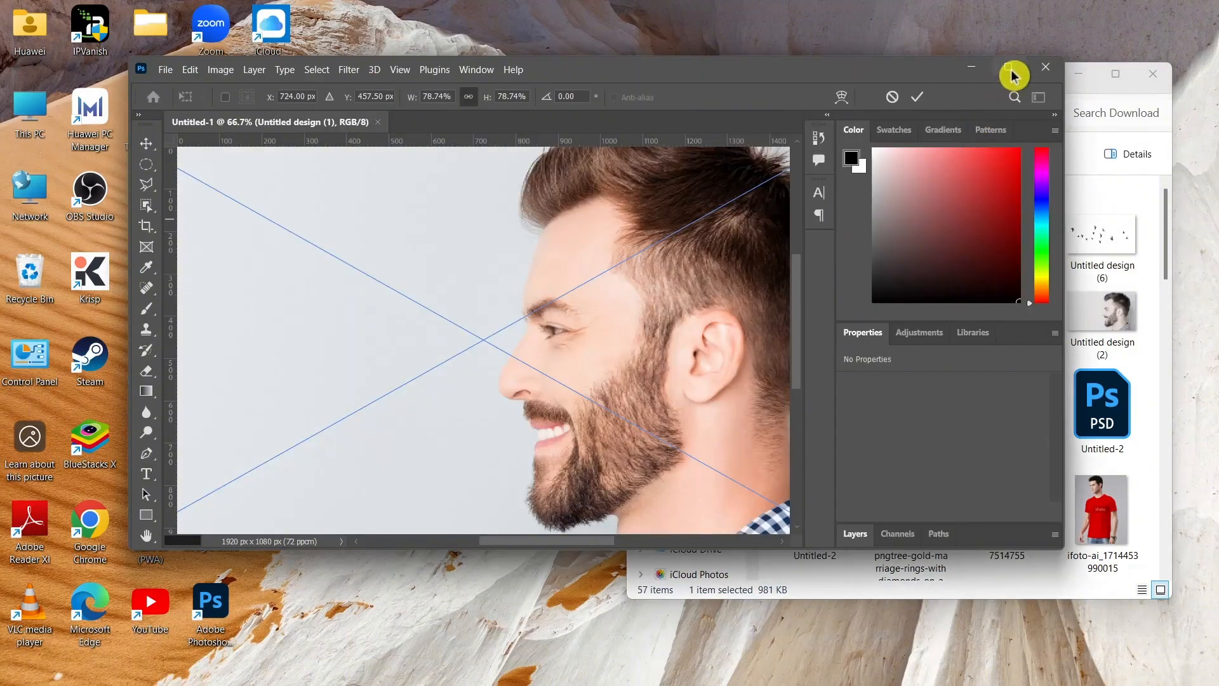
left_click(1009, 68)
left_click_drag(406, 362, 502, 383)
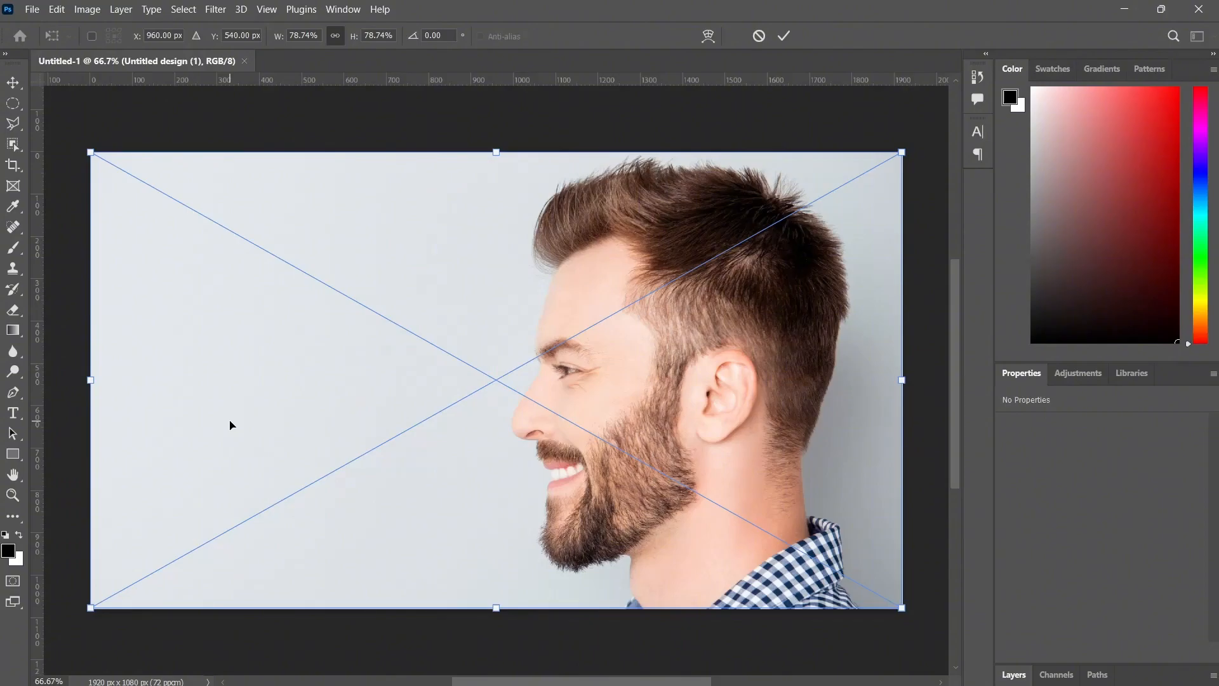
left_click(1014, 674)
left_click(1087, 586)
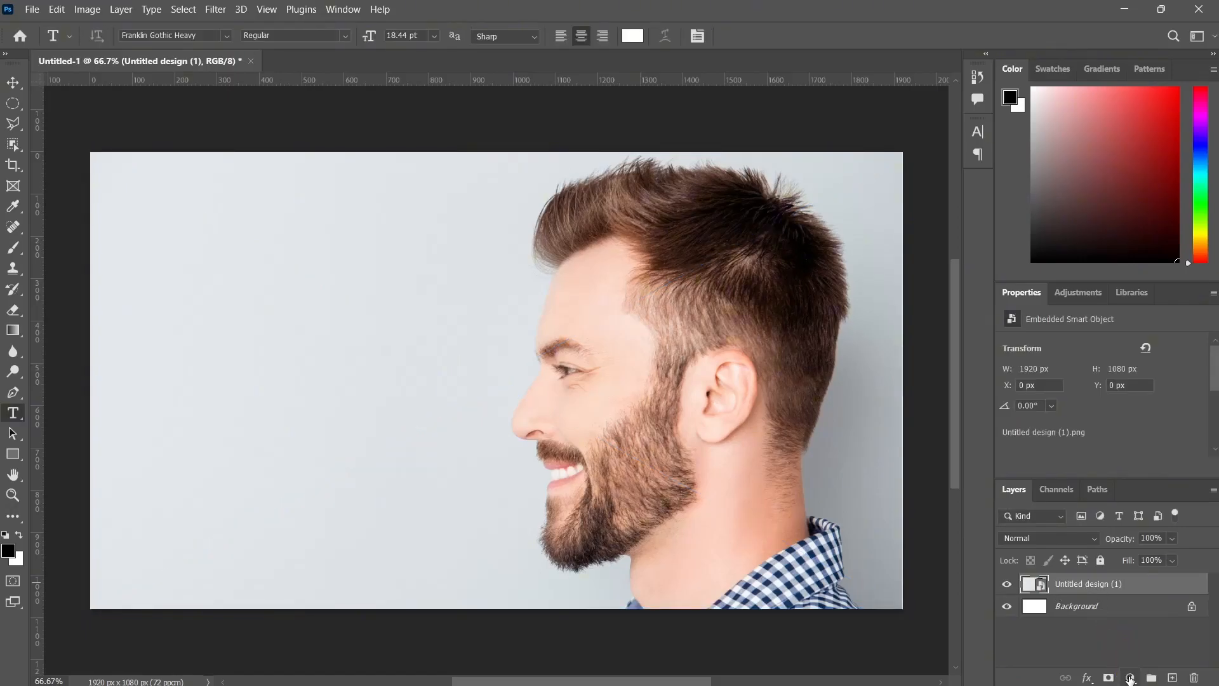
Add a Gradient Map adjustment layer above the portrait layer and open its gradient for editing.
left_click(1129, 677)
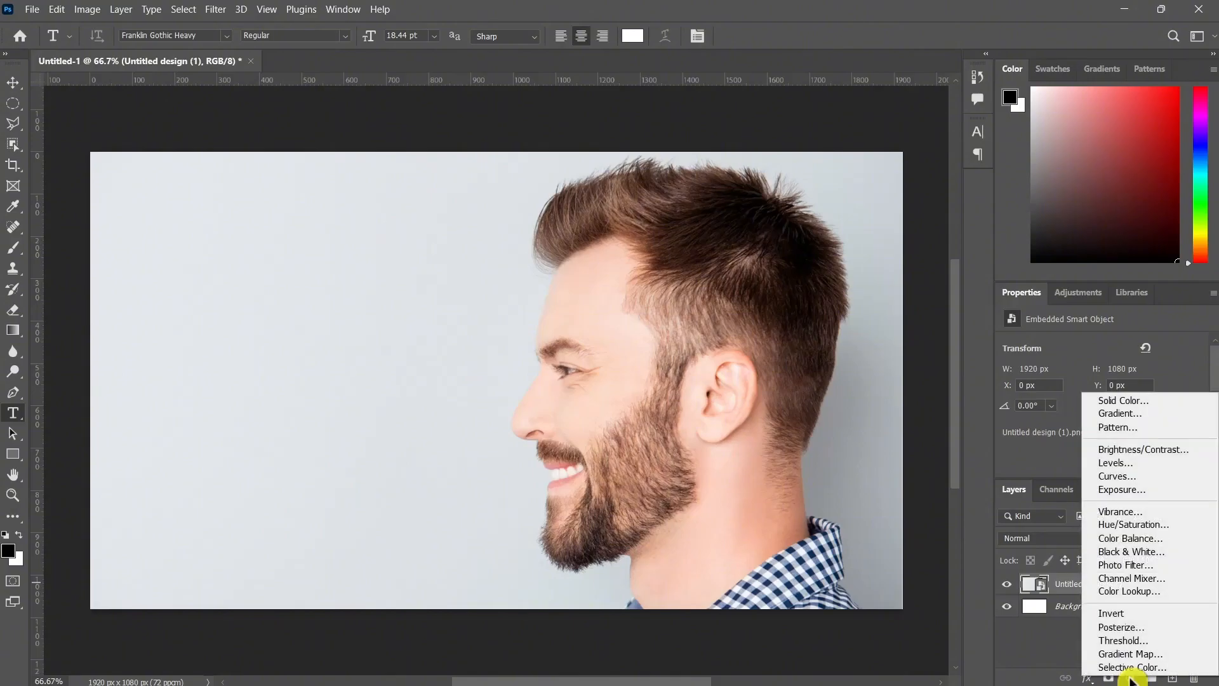
left_click(1133, 654)
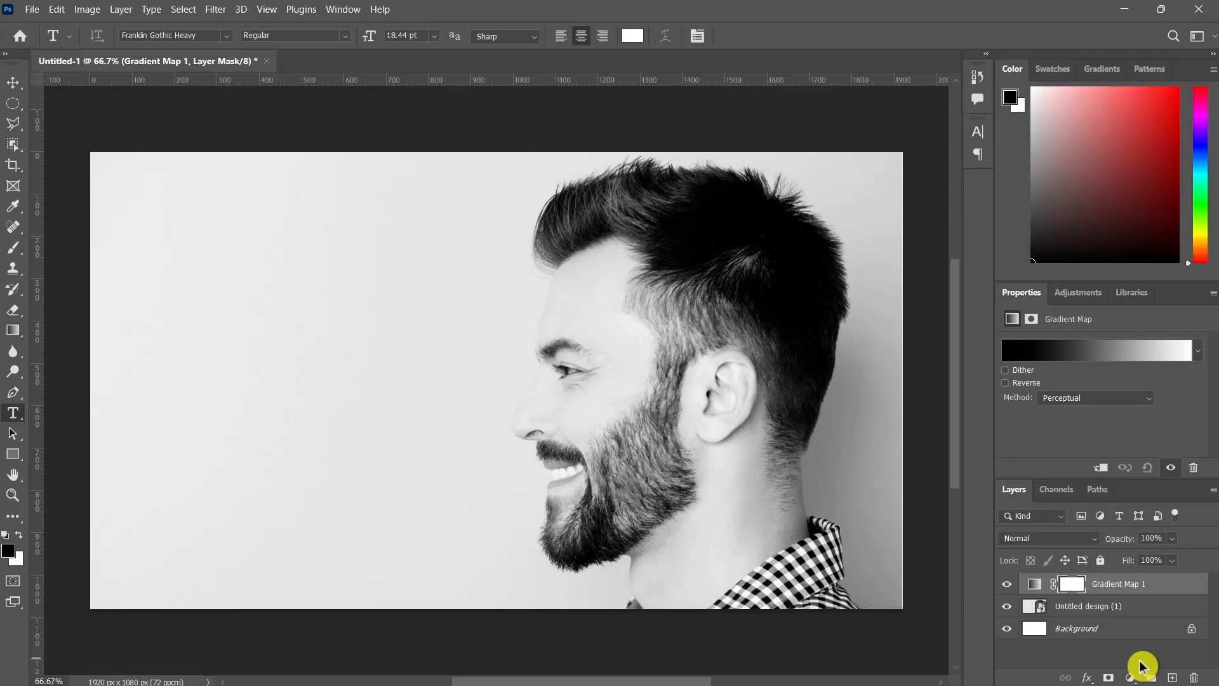
left_click(1135, 353)
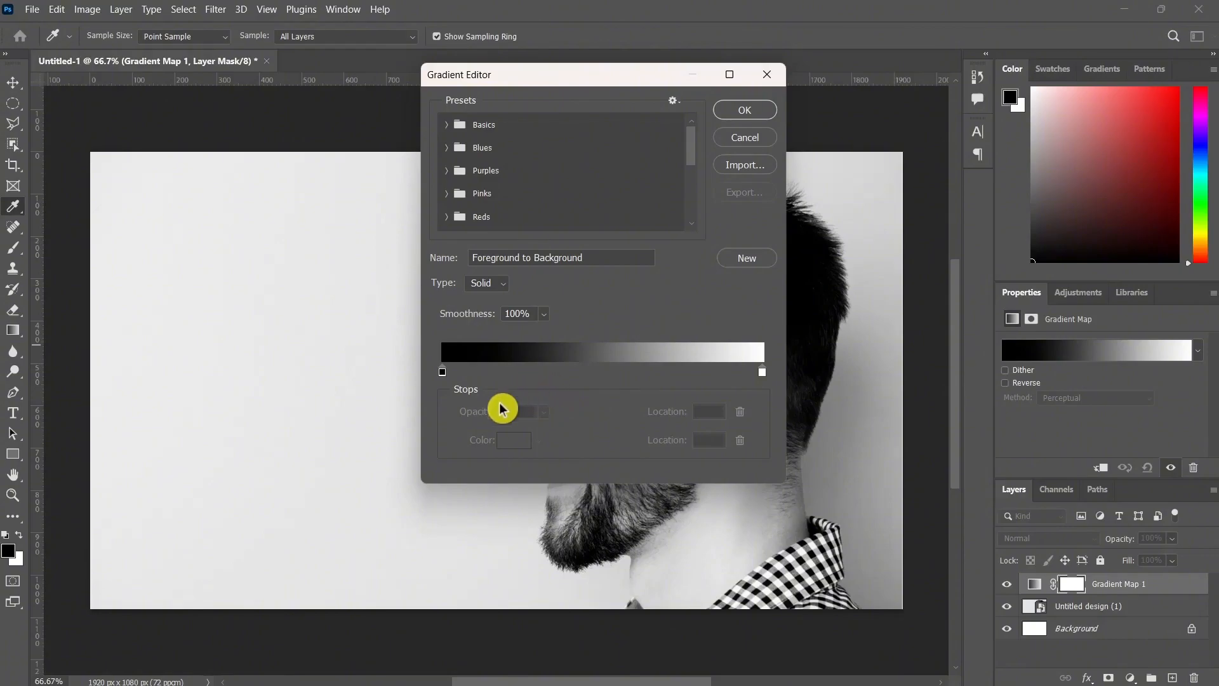
Set the gradient's starting color stop at location 0 to the dark blue 24206a.
left_click(442, 373)
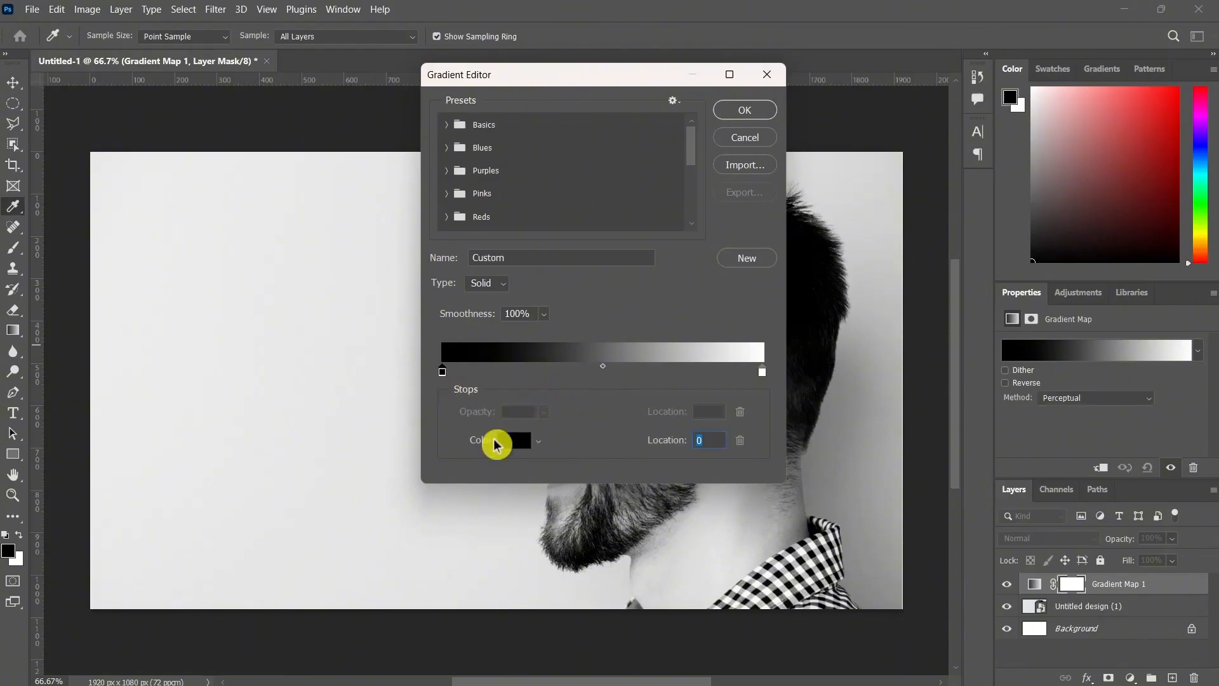
left_click(537, 442)
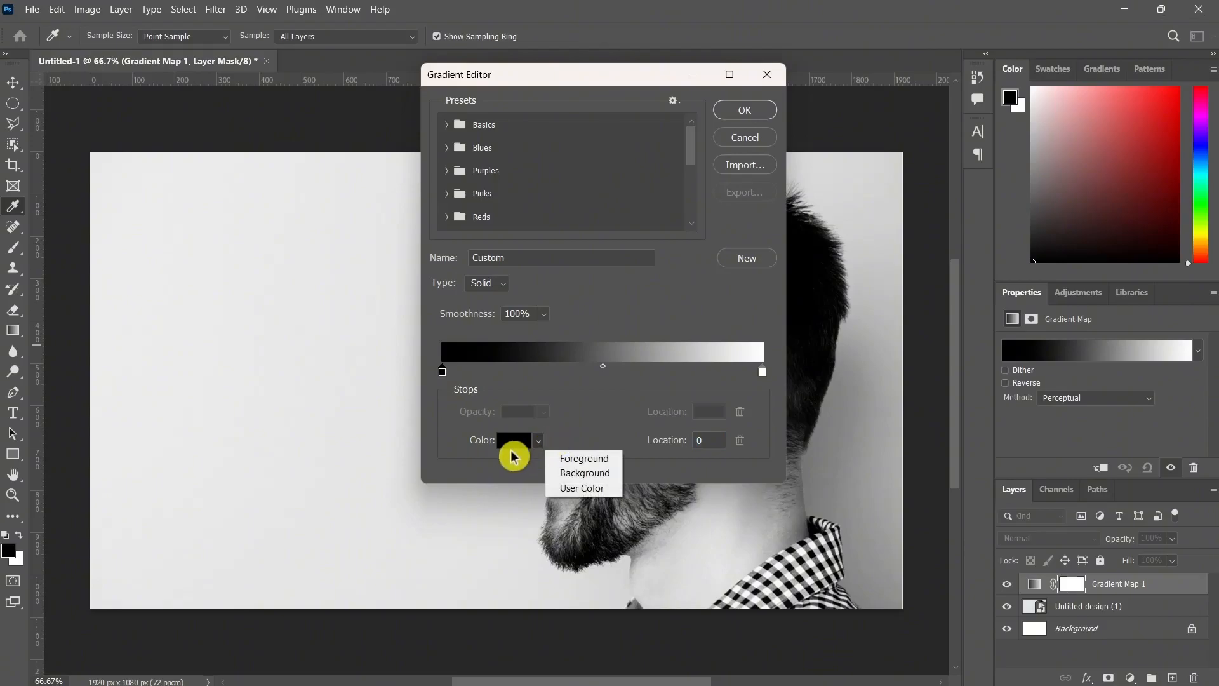
left_click(515, 451)
left_click(511, 454)
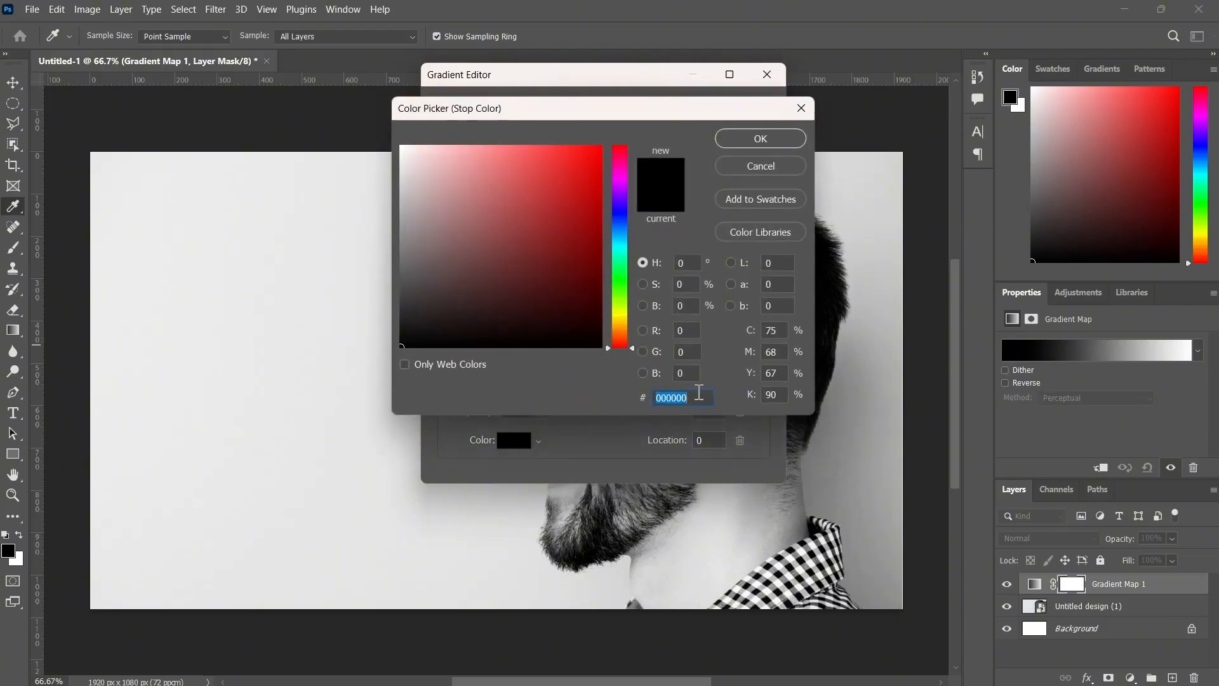
type("242")
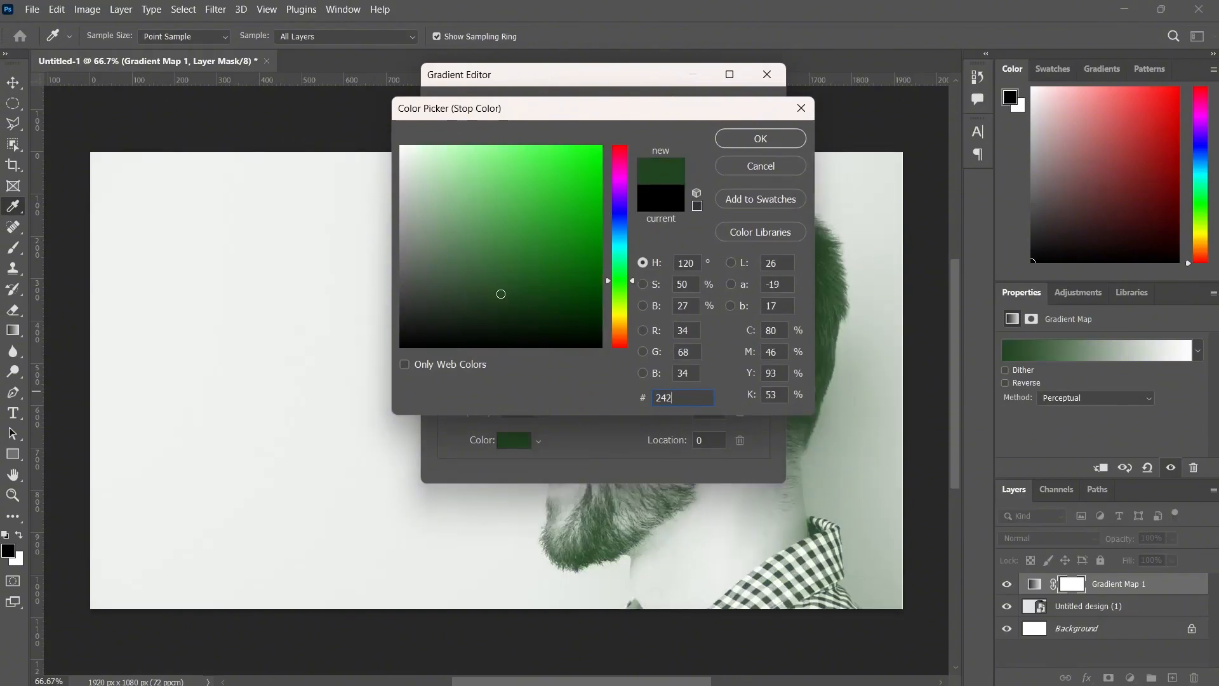
type("06a")
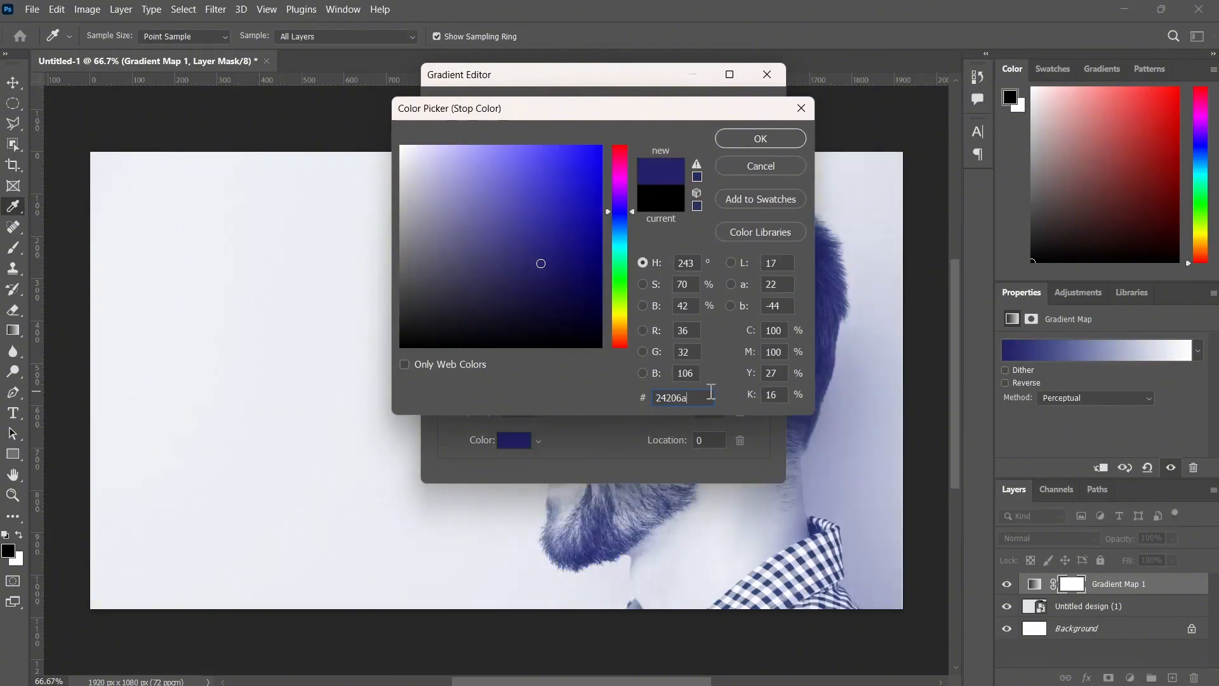
left_click(765, 140)
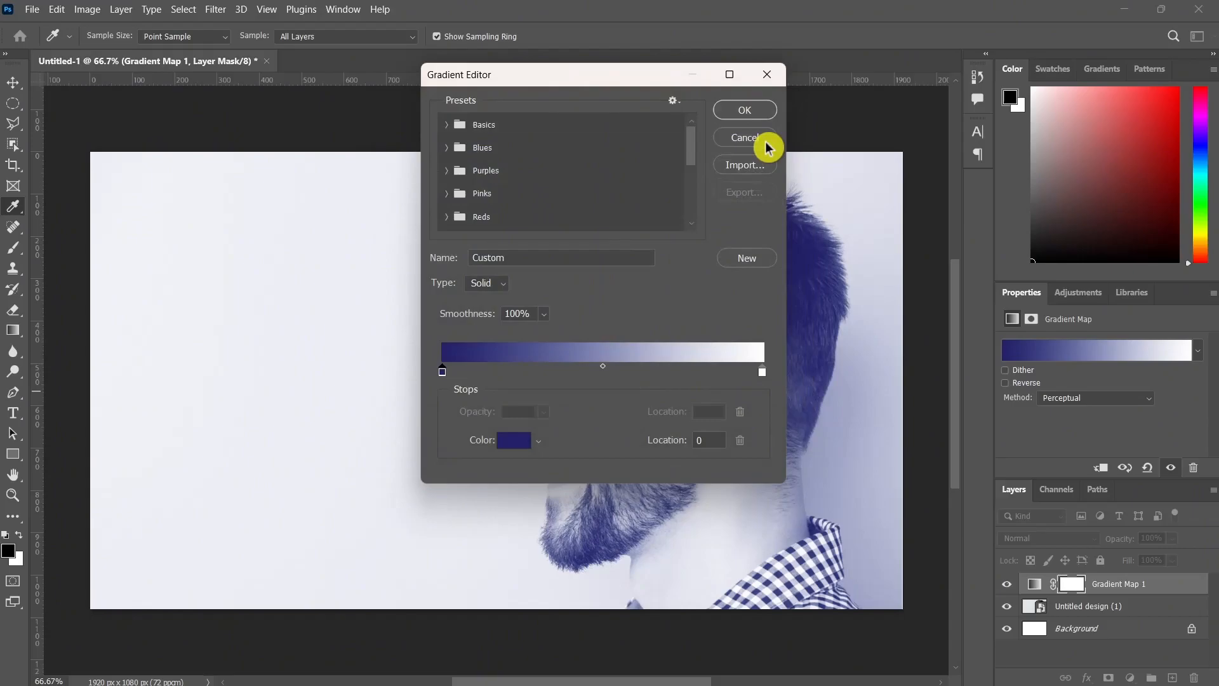
Set the gradient's ending color stop at location 100 to the green 73d970 and apply the gradient.
left_click(762, 371)
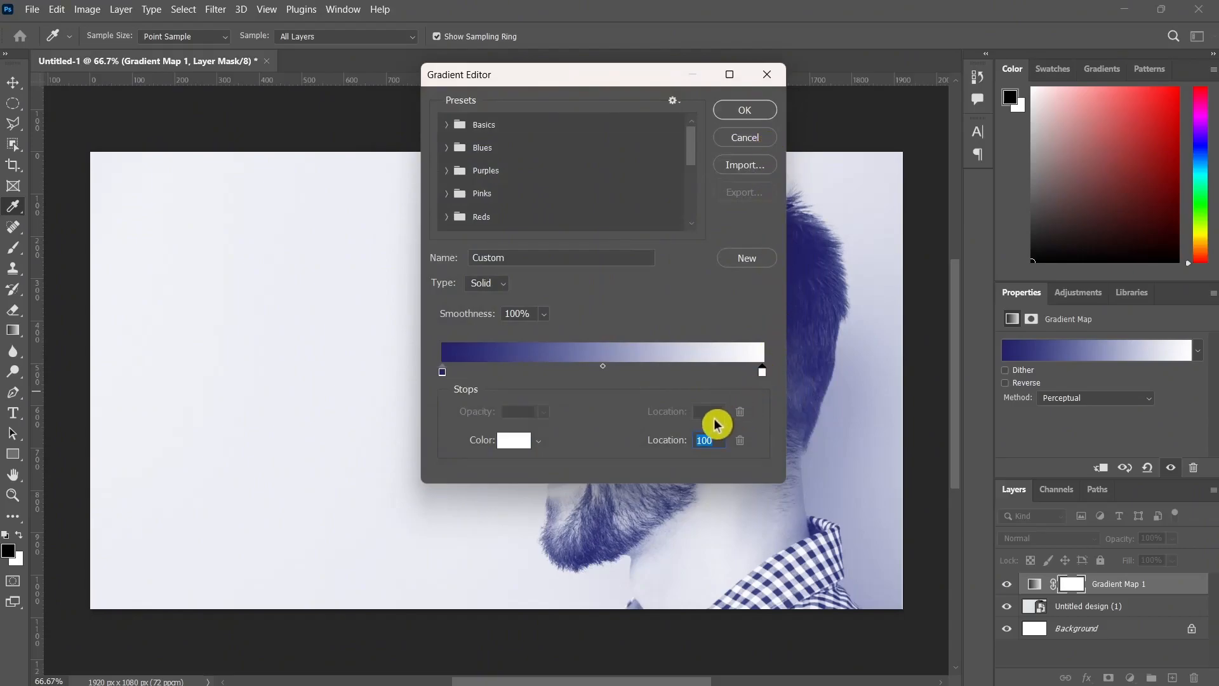
left_click(538, 446)
left_click(538, 447)
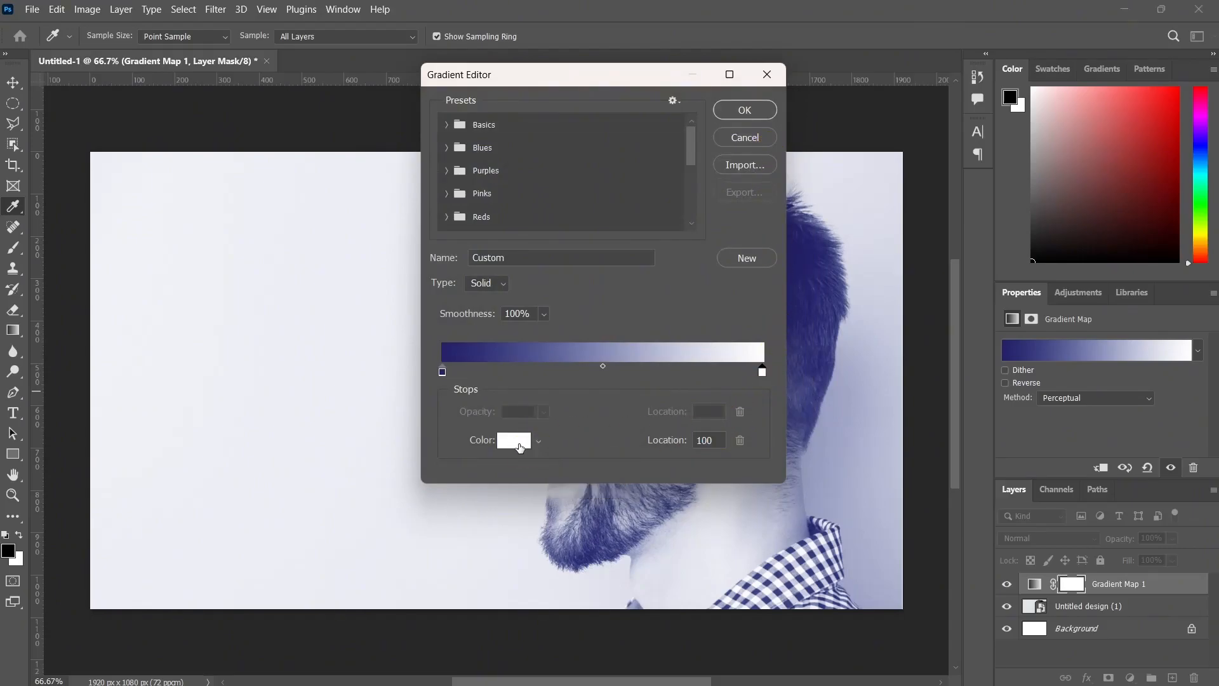
left_click(516, 442)
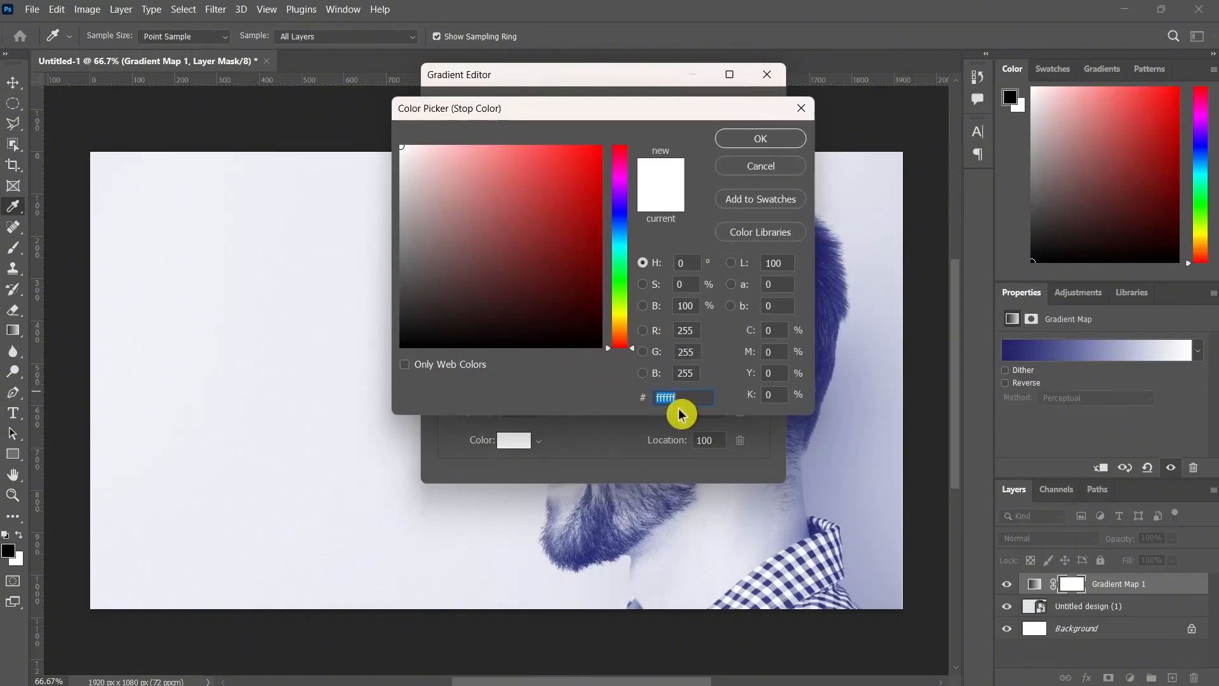
type("7")
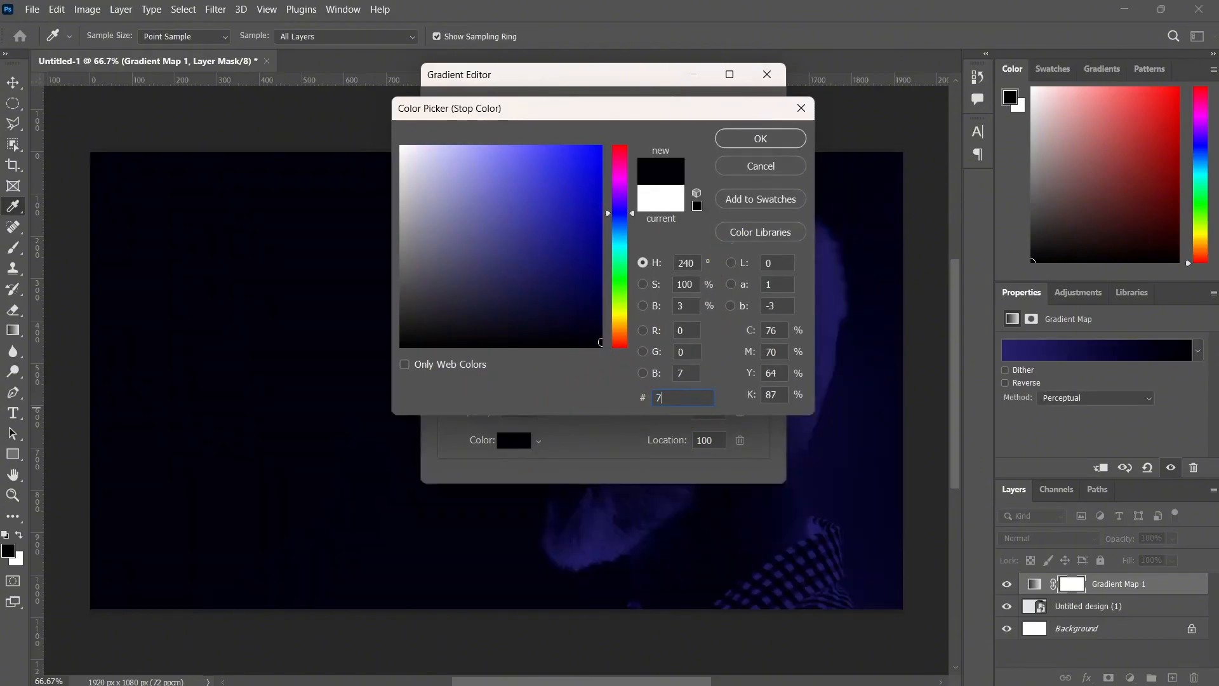
type("3d")
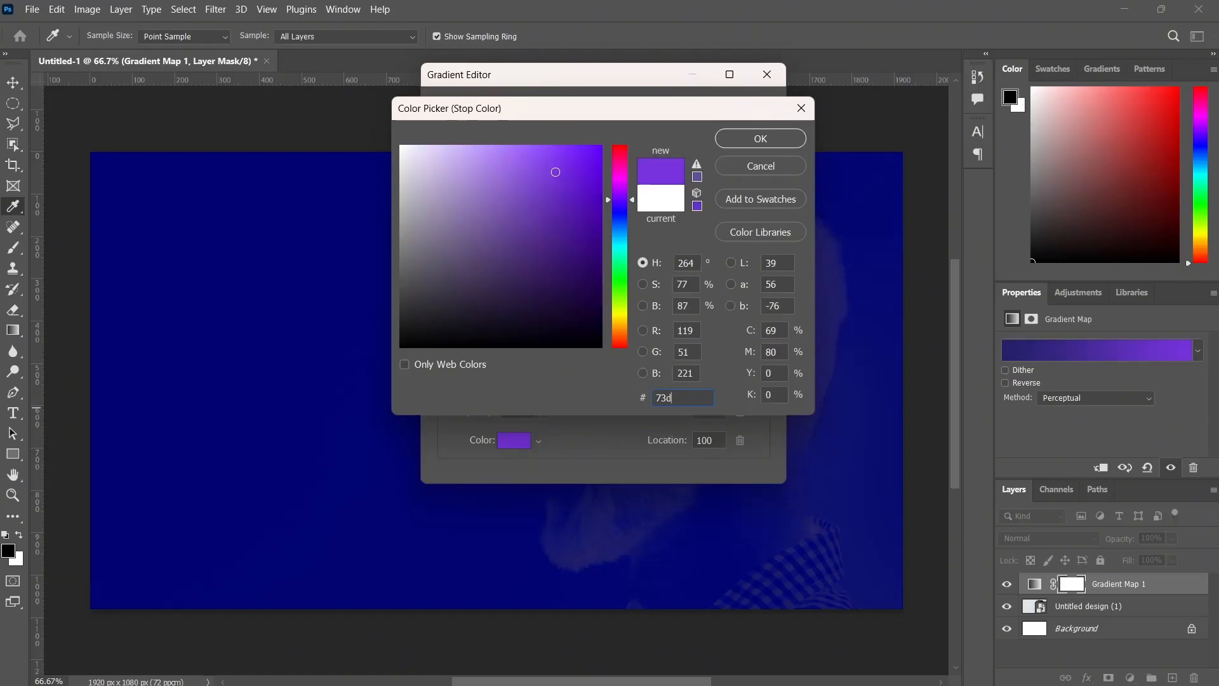
type("97")
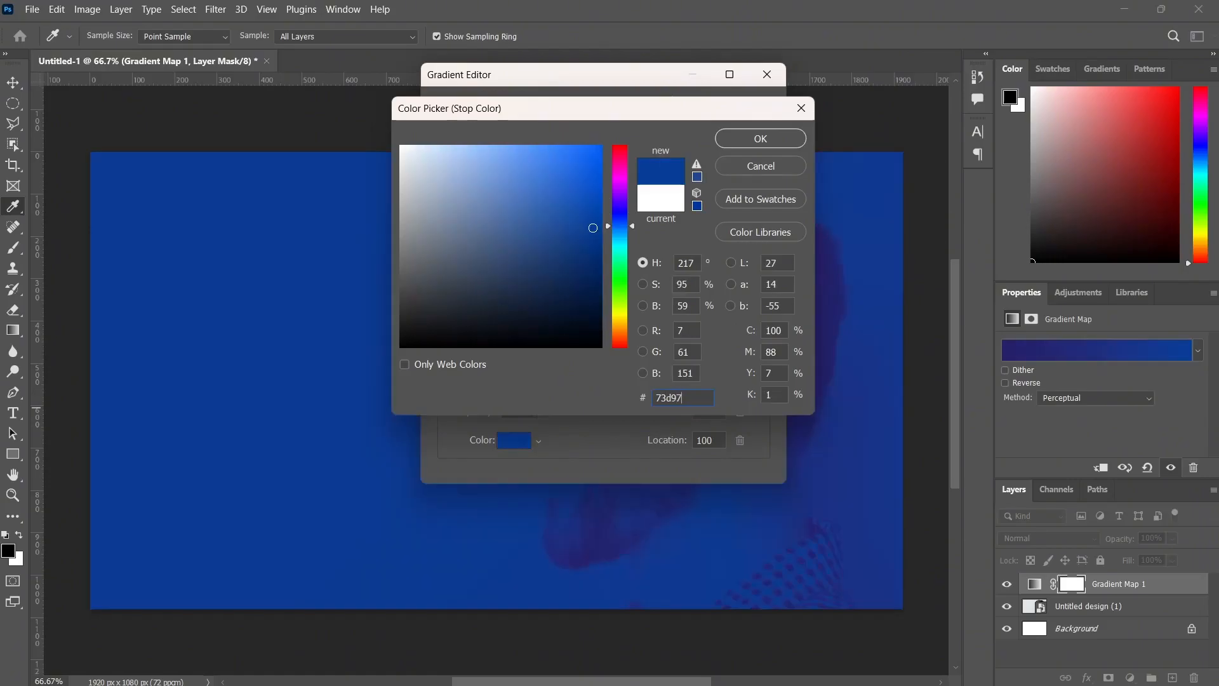
type("0")
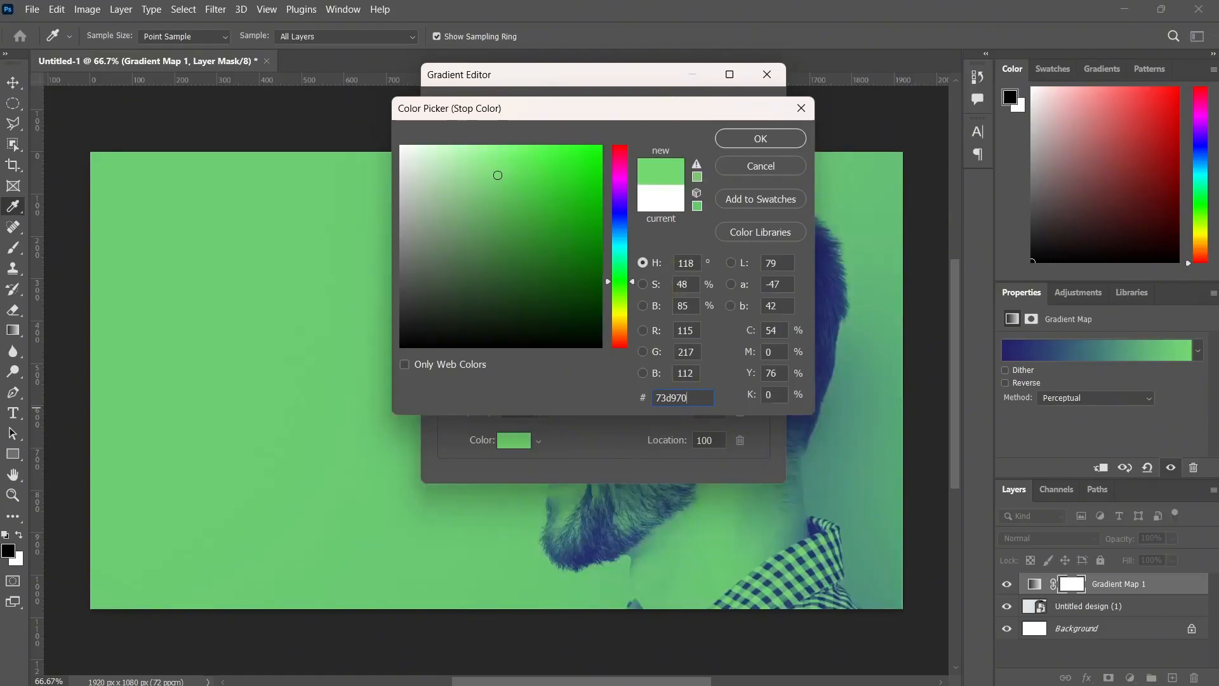
left_click(761, 136)
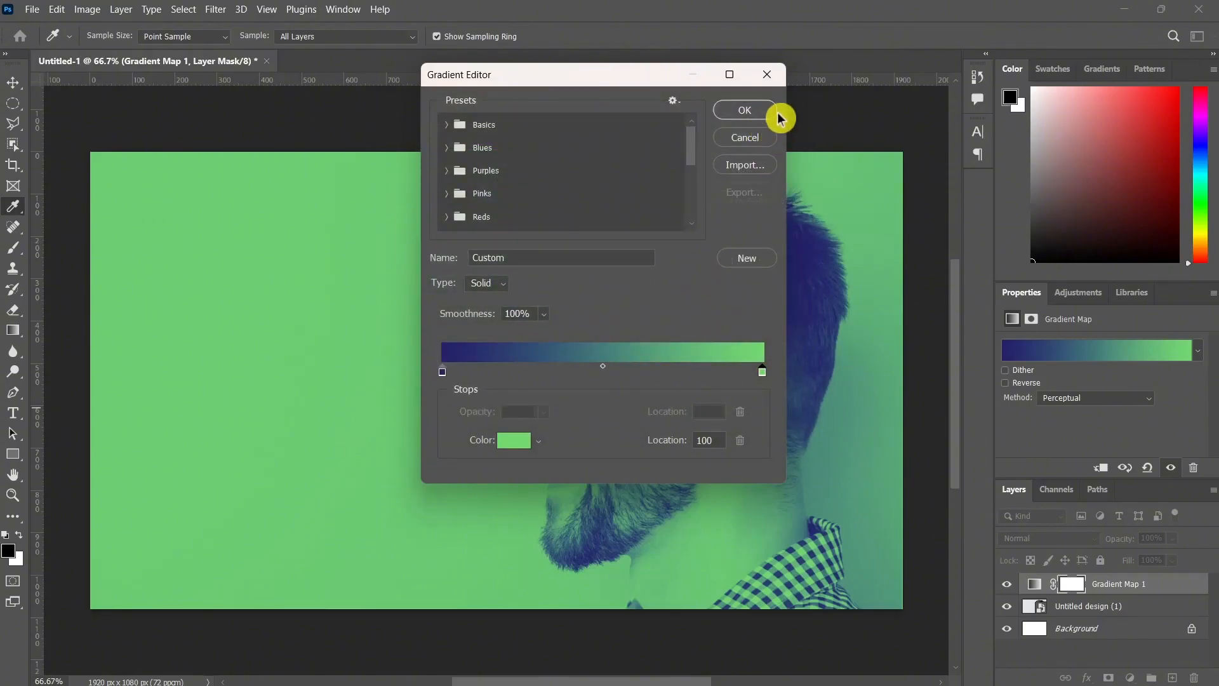
left_click(773, 113)
key("t")
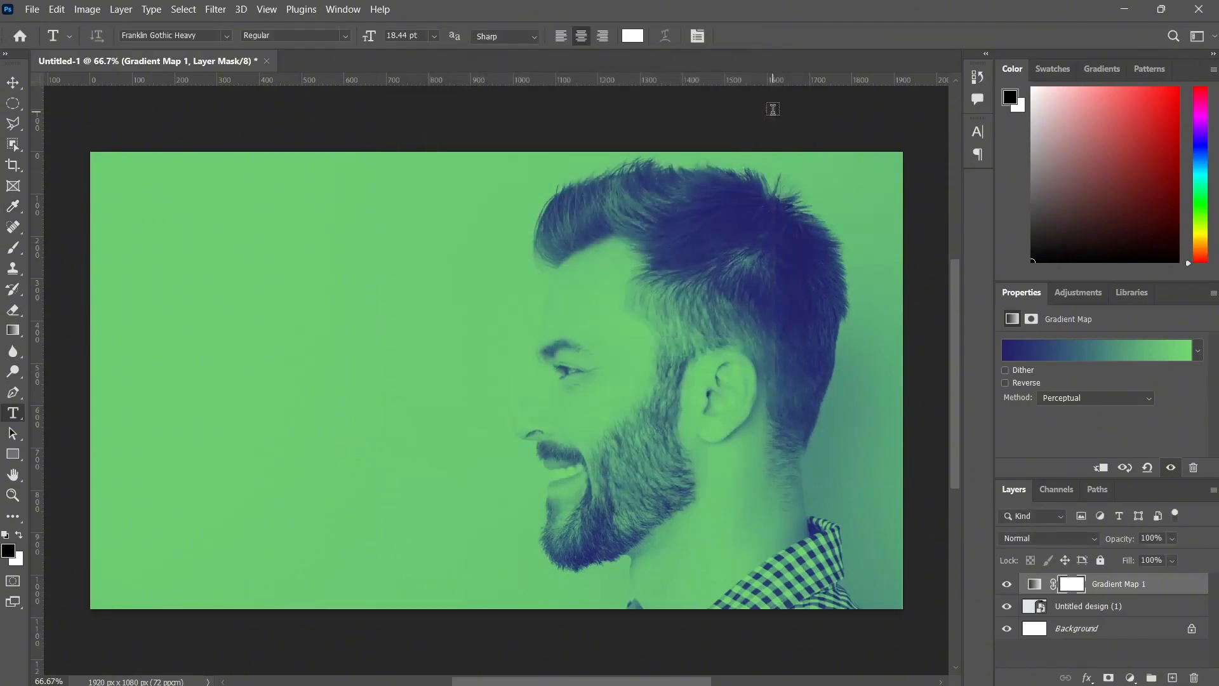
Add a Levels adjustment layer above the Gradient Map layer.
left_click(1131, 678)
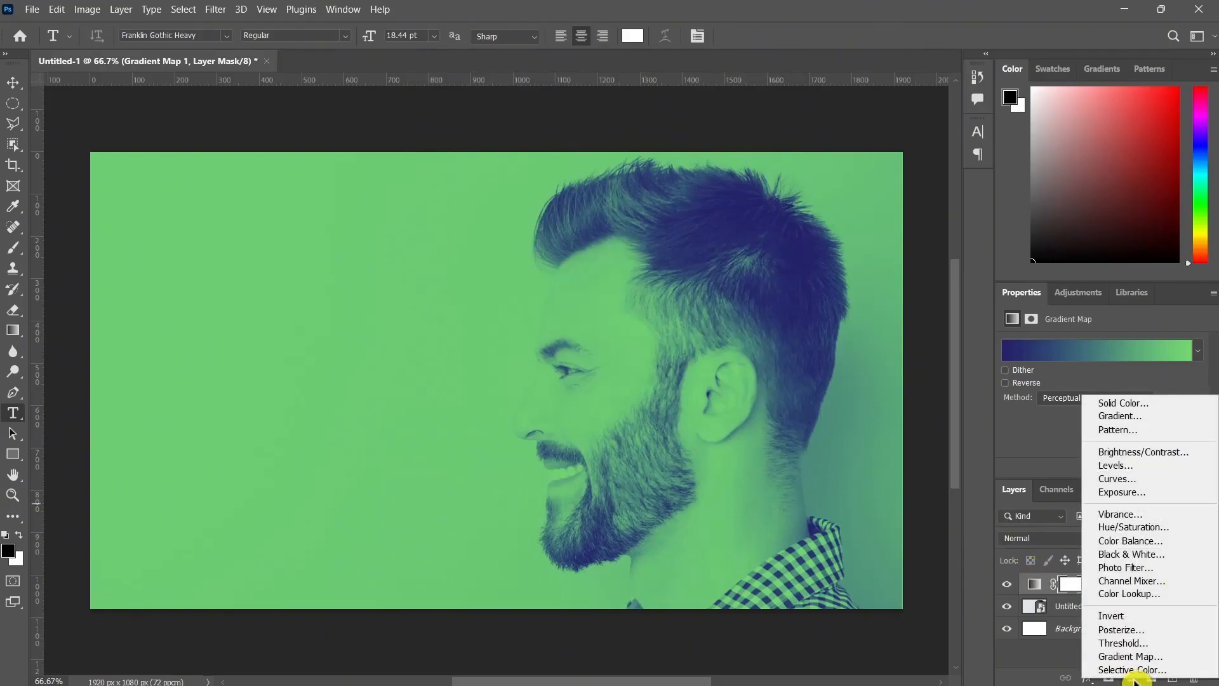
left_click(1142, 469)
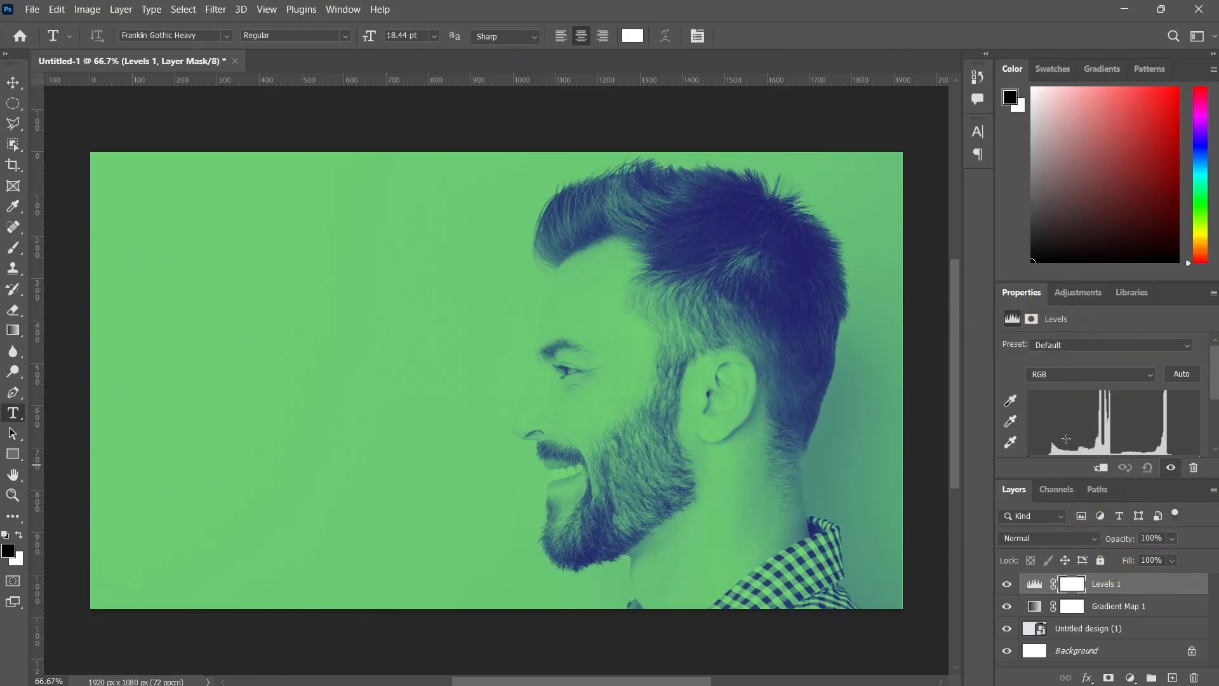
left_click_drag(1051, 452, 1042, 455)
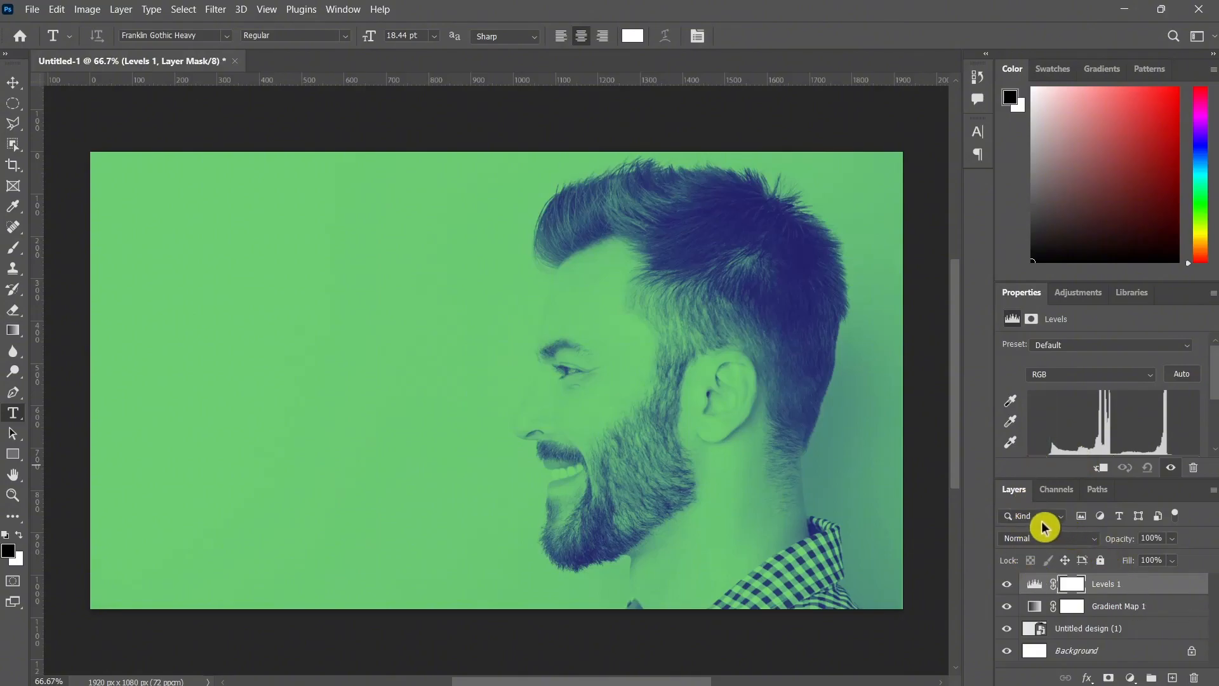
left_click(1058, 490)
left_click(1014, 491)
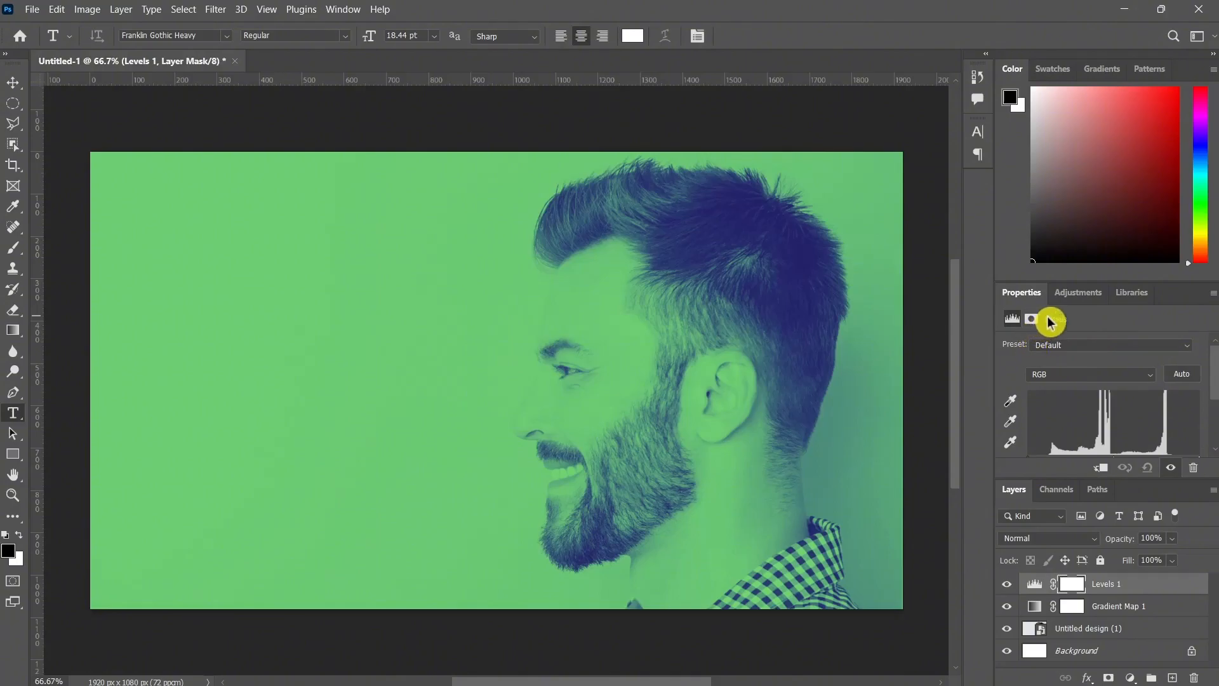
left_click(1093, 293)
left_click(1133, 292)
left_click(1001, 297)
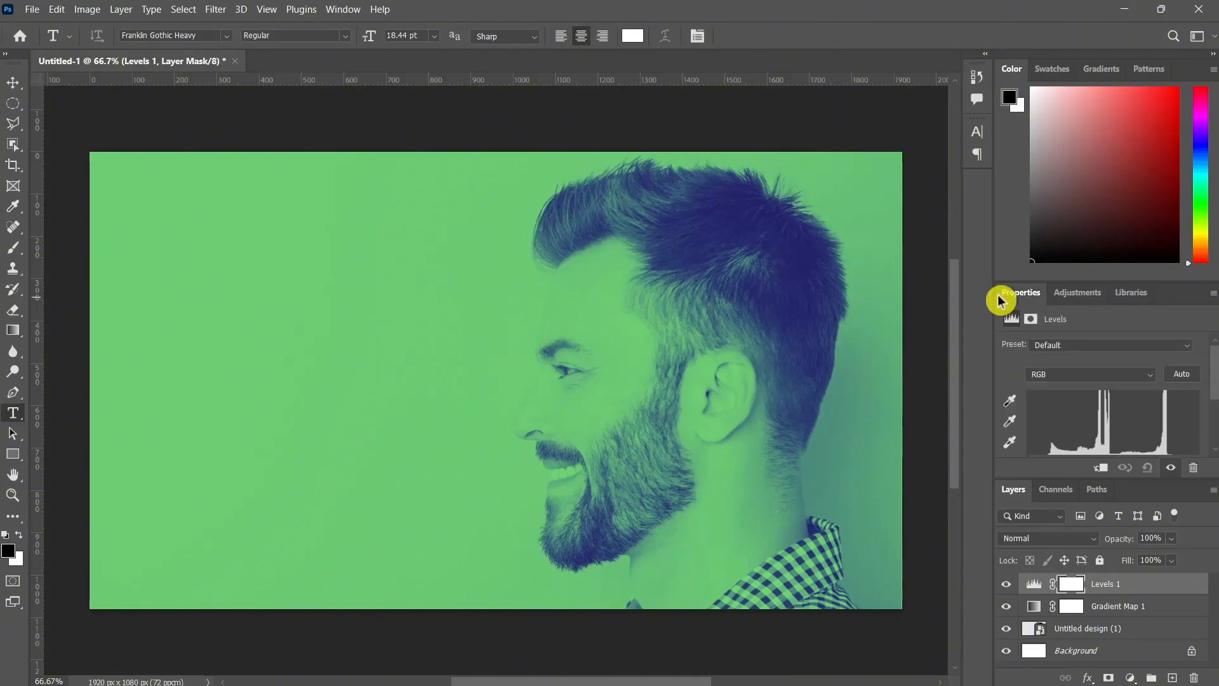
Set the Levels adjustment's shadow input to 15 and its highlight input to 234.
scroll(1209, 409, "down", 4)
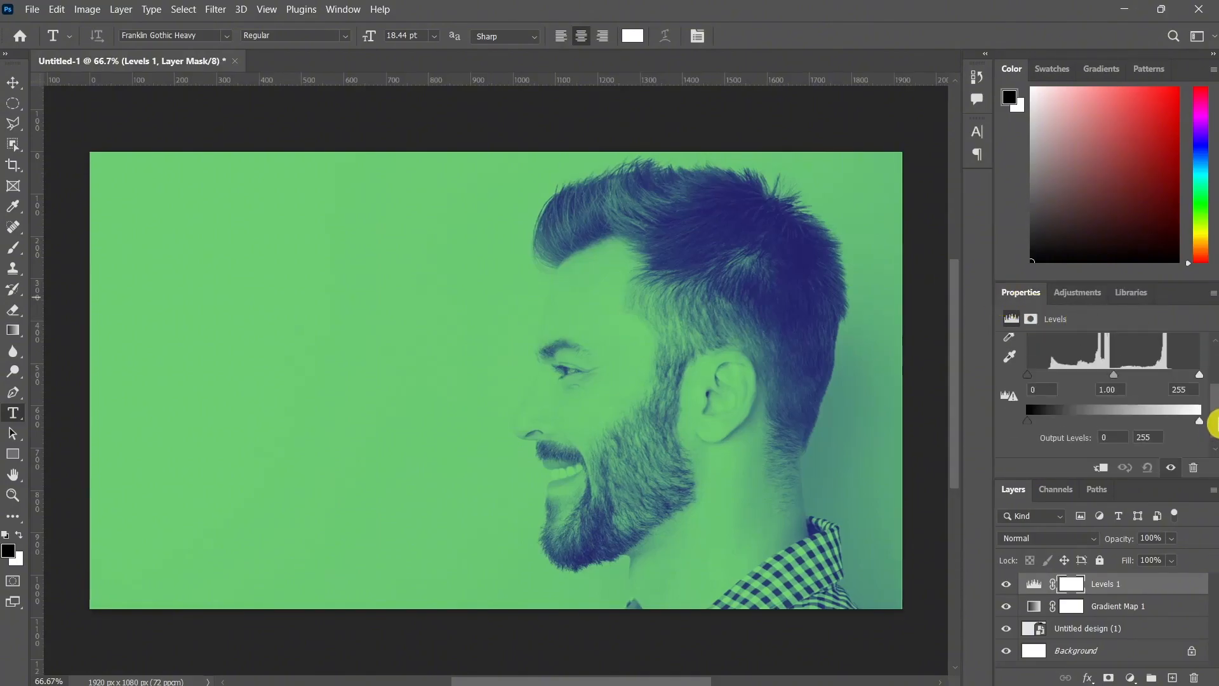
scroll(1213, 424, "up", 3)
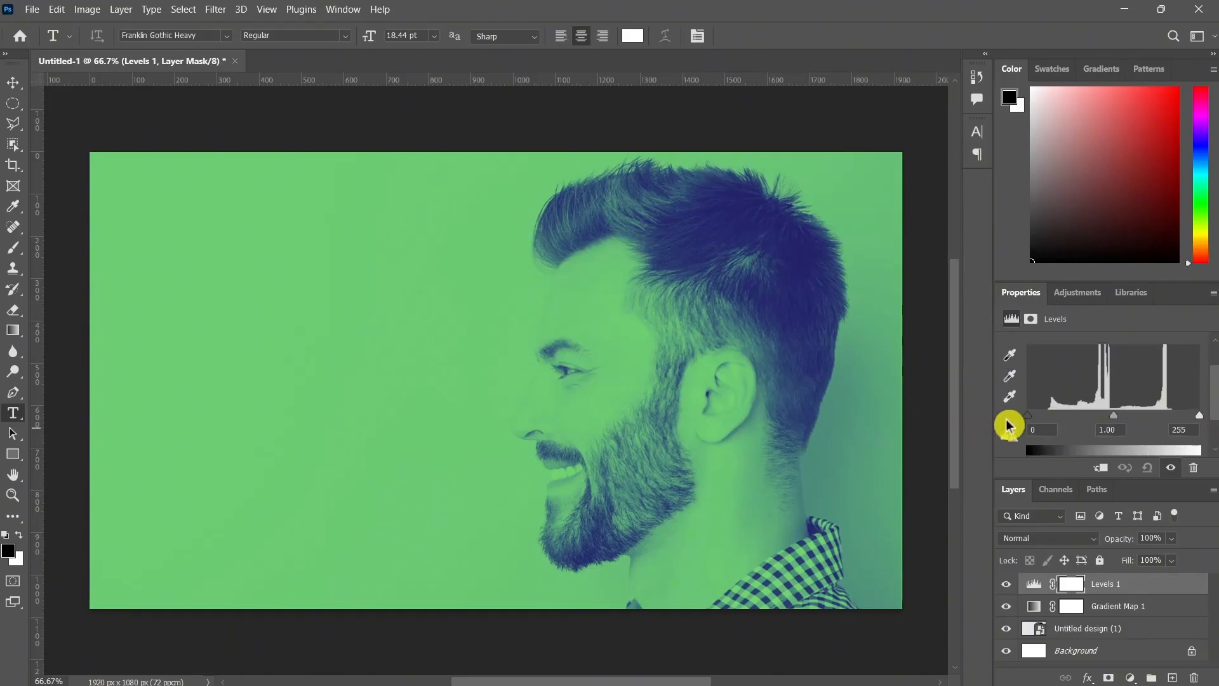
left_click_drag(1029, 416, 1040, 461)
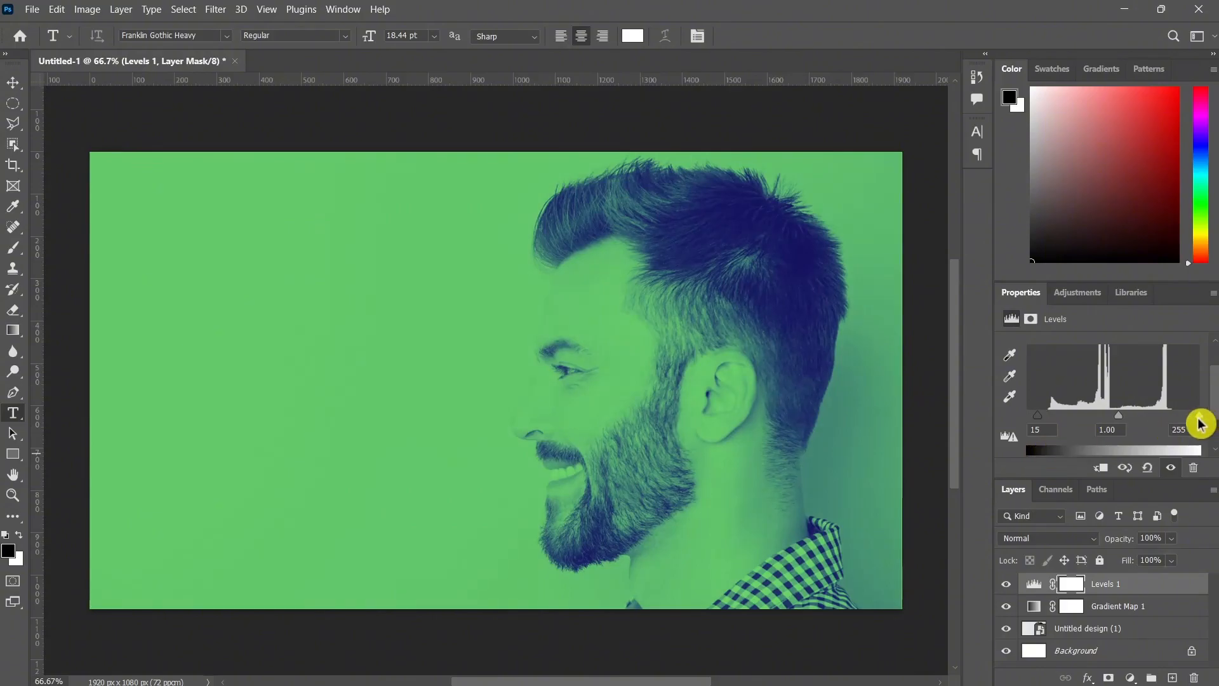
left_click_drag(1197, 422, 1189, 465)
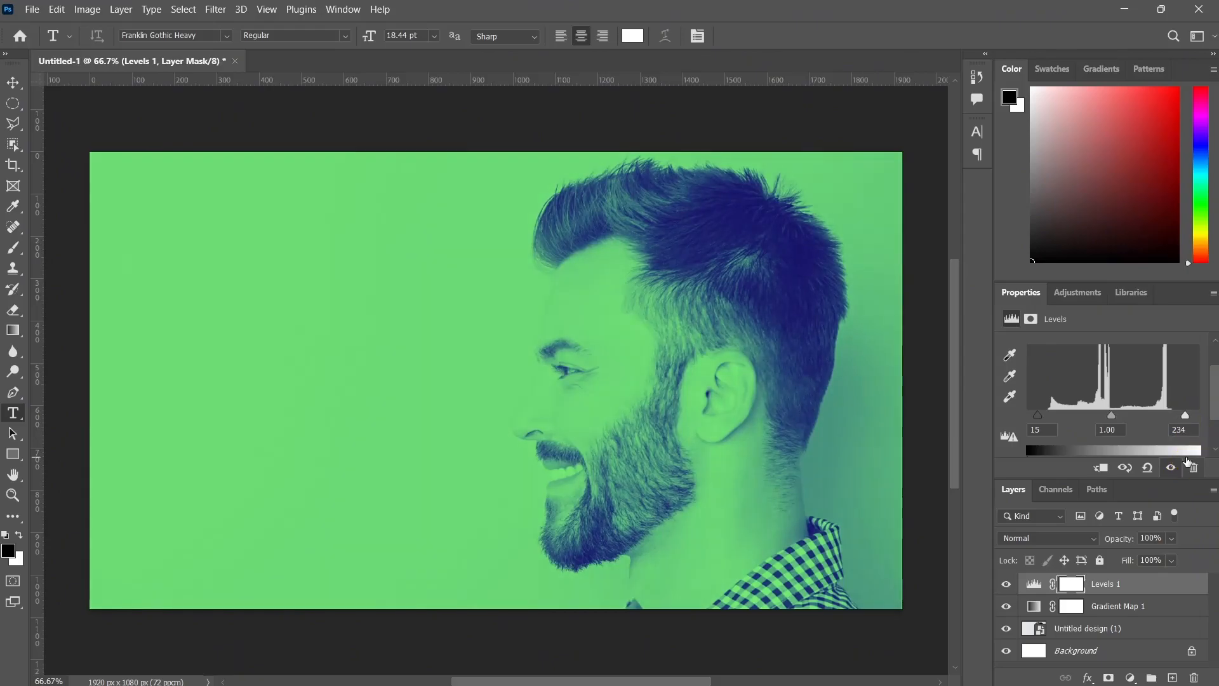
left_click(1190, 465)
Group the Levels and Gradient Map adjustment layers and name the group Gradient Map.
scroll(1136, 577, "down", 1)
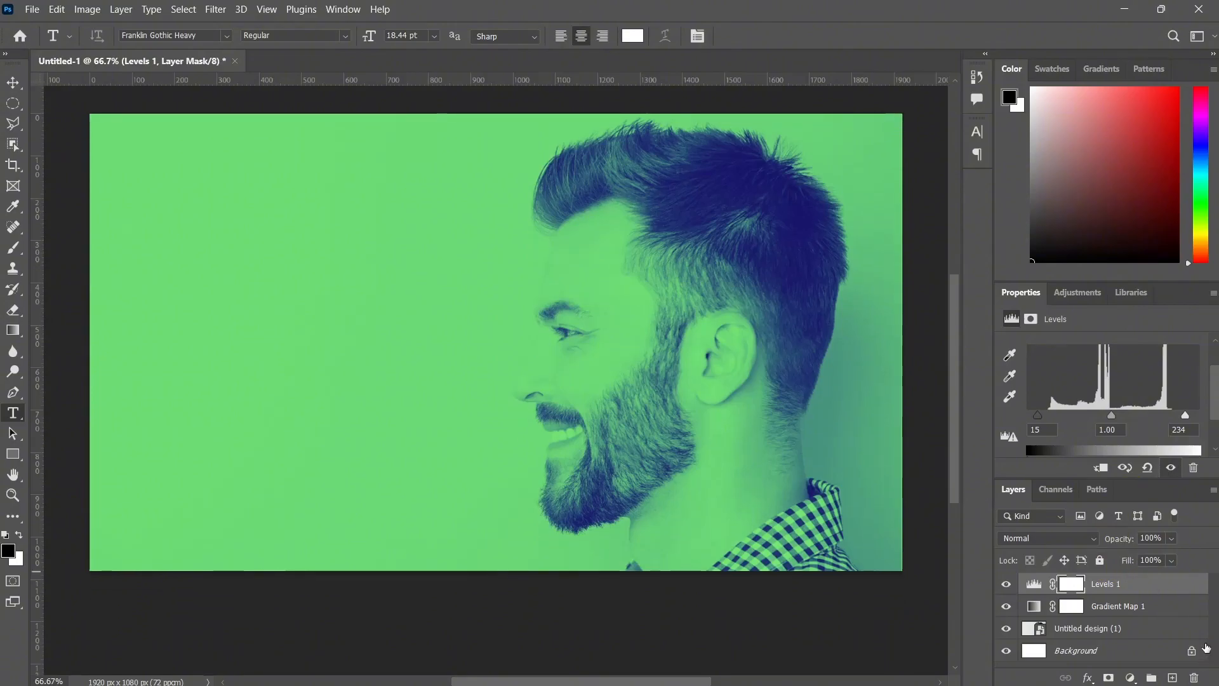
scroll(1181, 632, "down", 1)
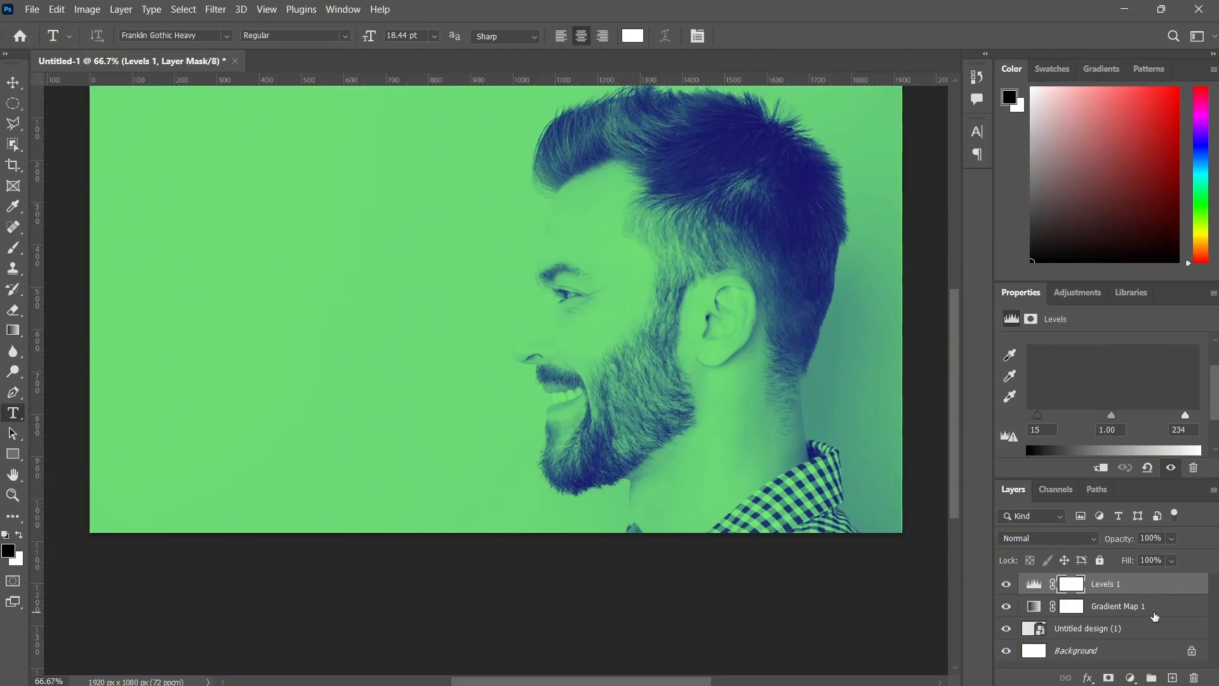
left_click(1154, 613, "shift")
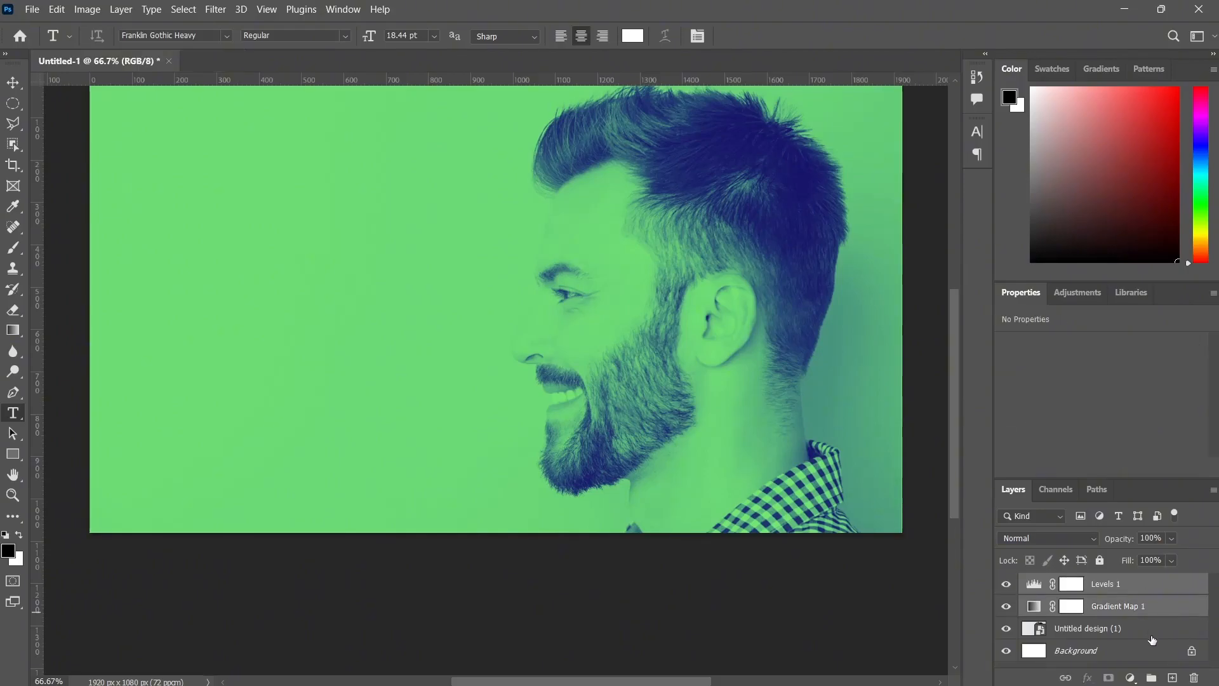
left_click(1151, 677)
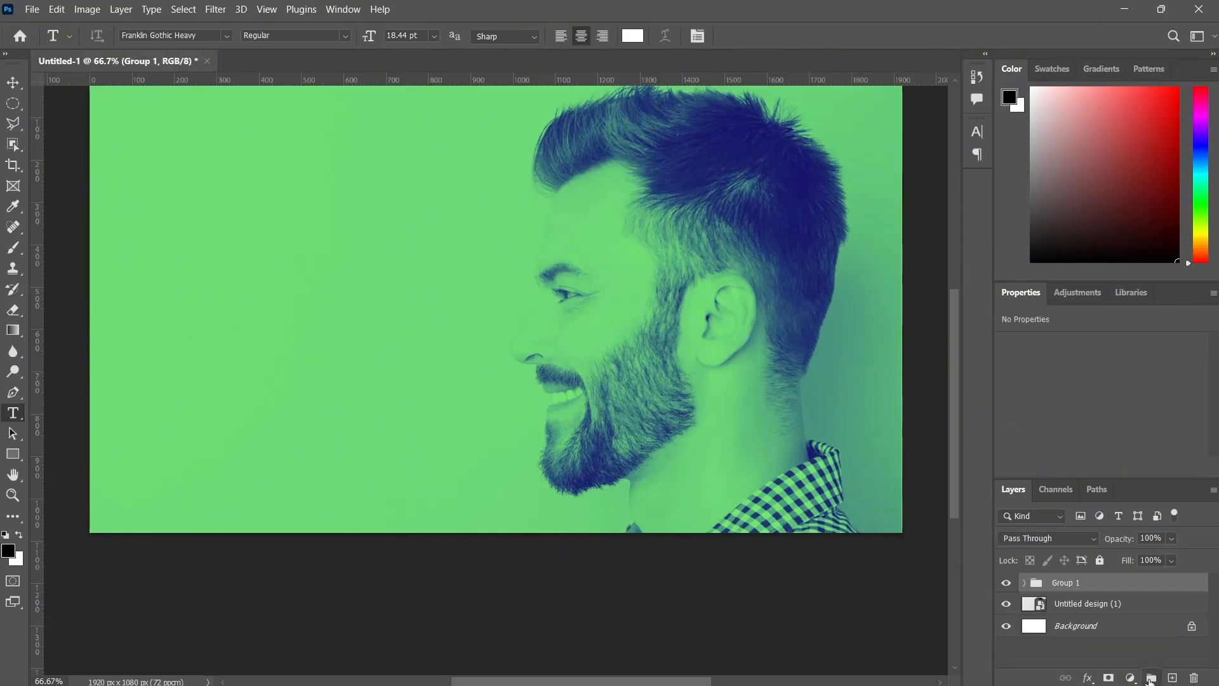
double_click(1071, 584)
type("Gradi")
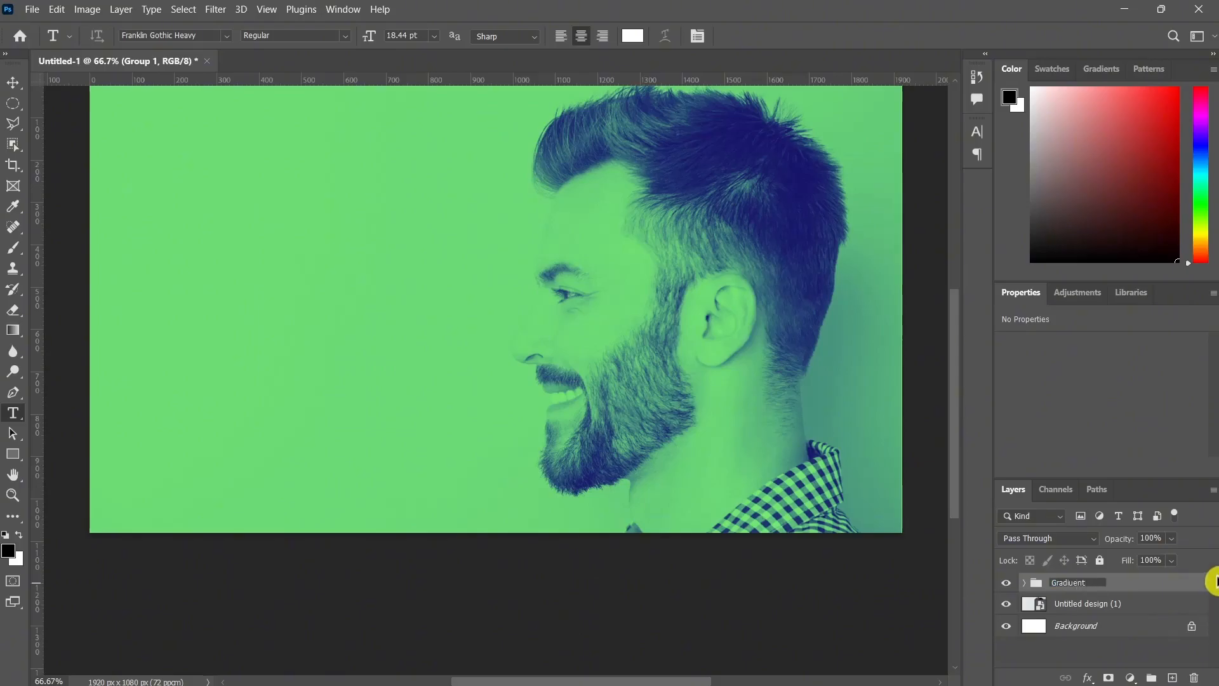
type("ent Map")
left_click(1146, 585)
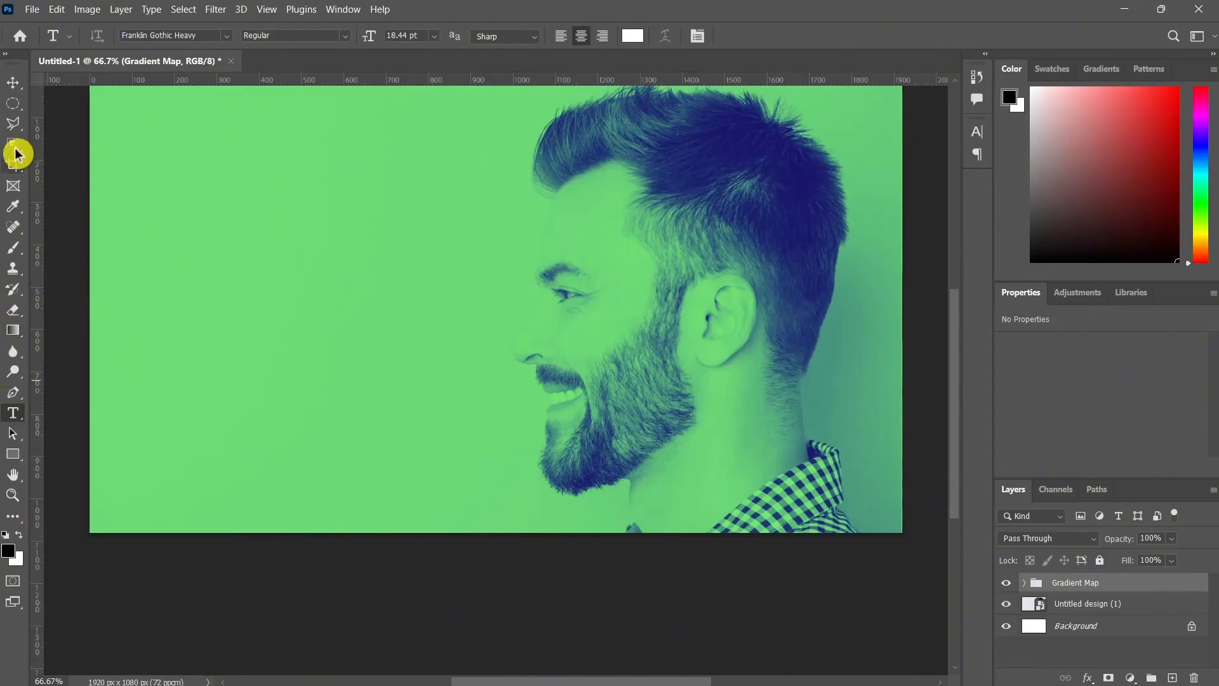
With the Ellipse tool and a white fill, draw a circle about 462 px wide overlapping the man's forehead.
left_click(15, 106)
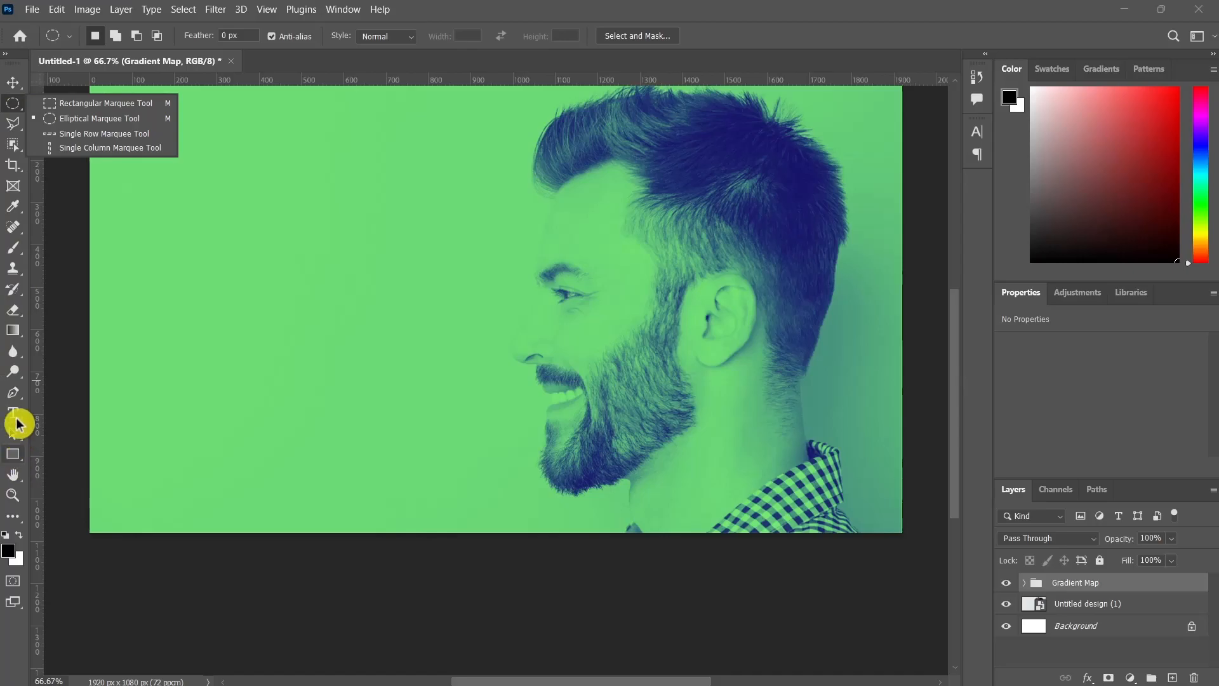
left_click(15, 458)
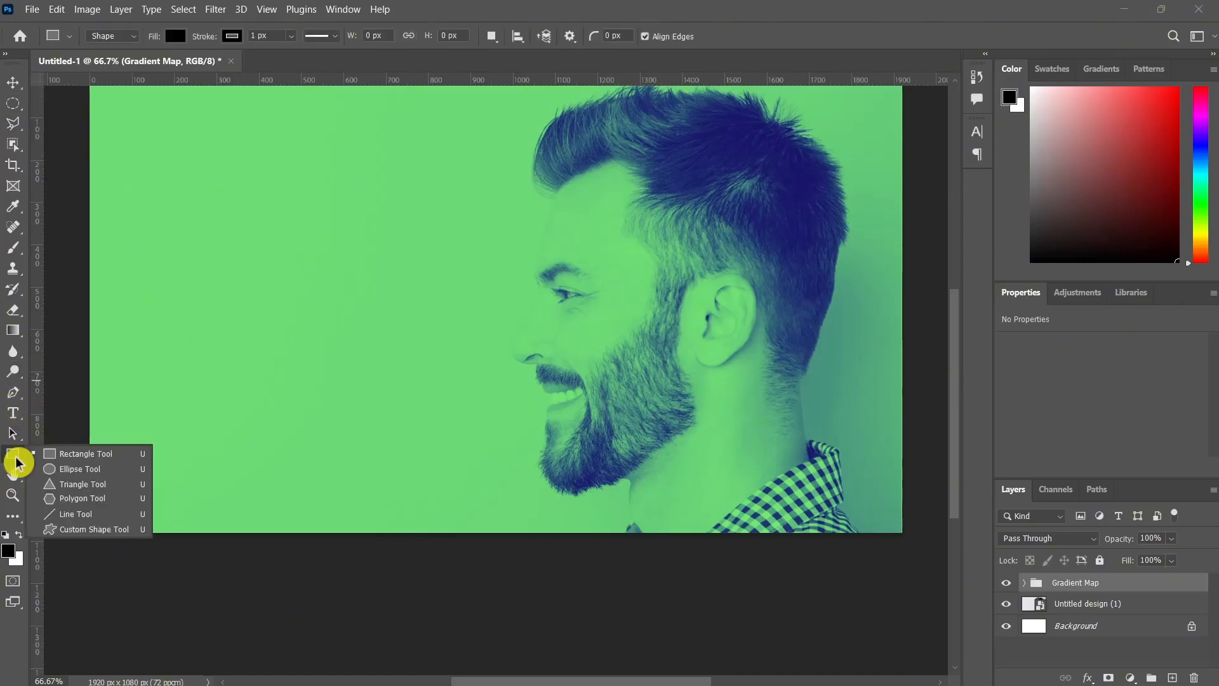
left_click(115, 471)
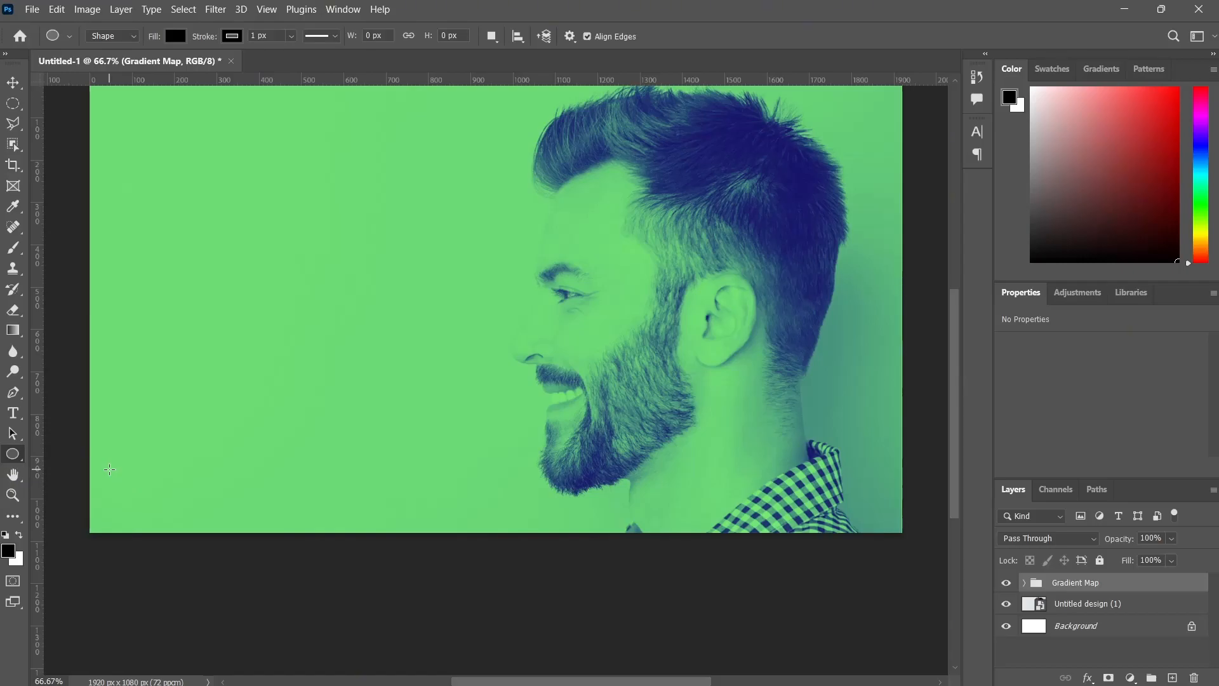
left_click(19, 535)
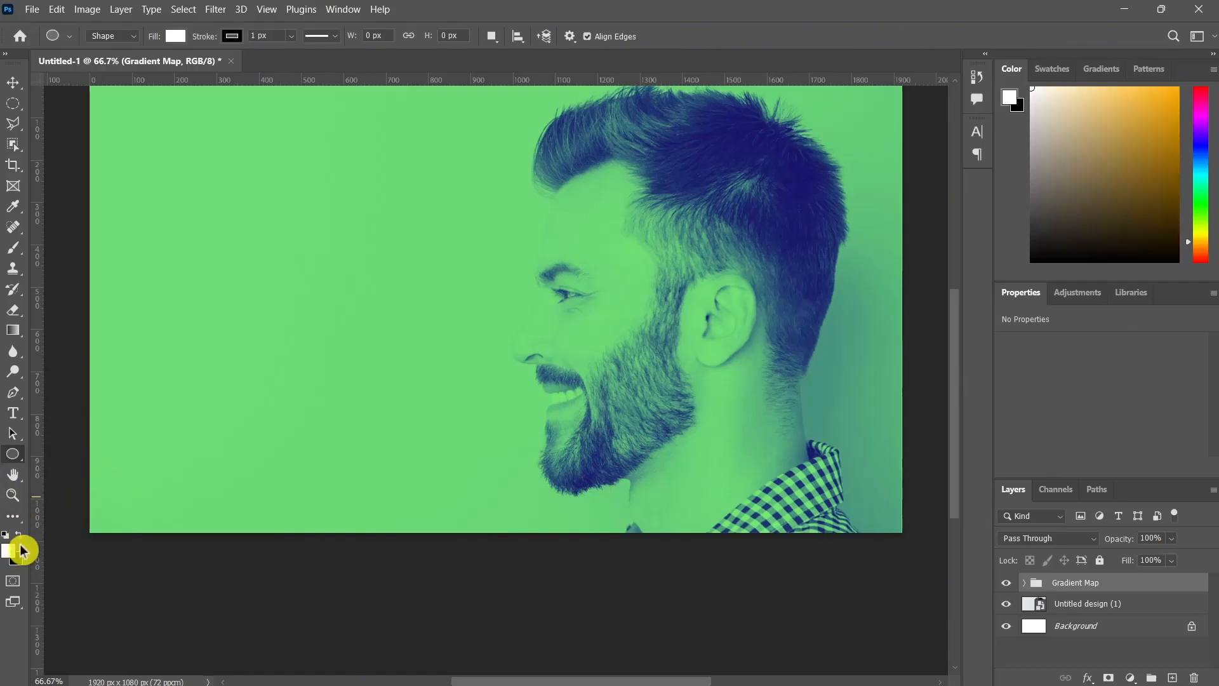
left_click(9, 551)
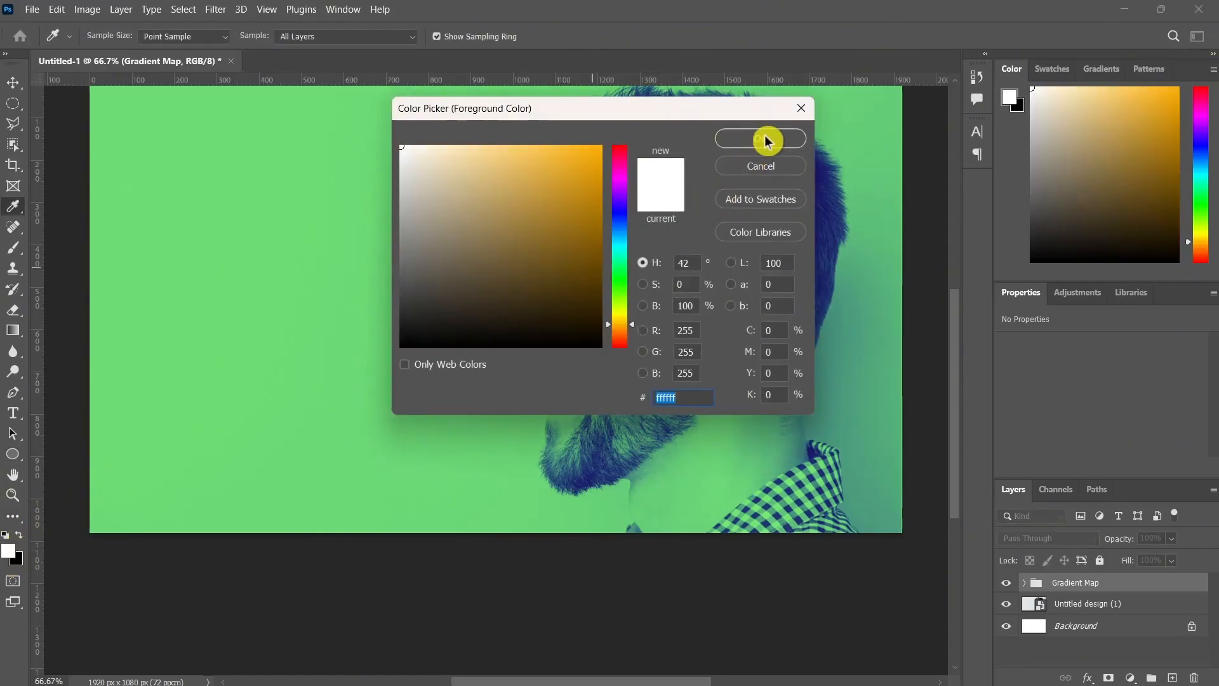
left_click(761, 138)
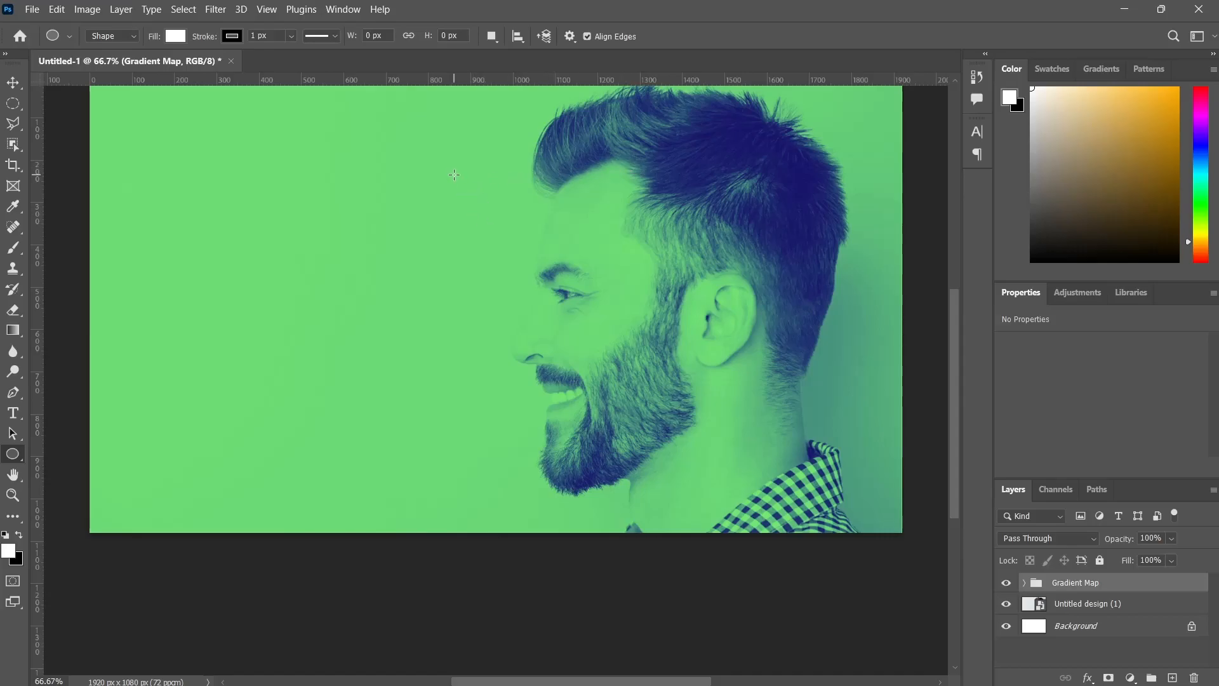
left_click_drag(399, 130, 702, 326)
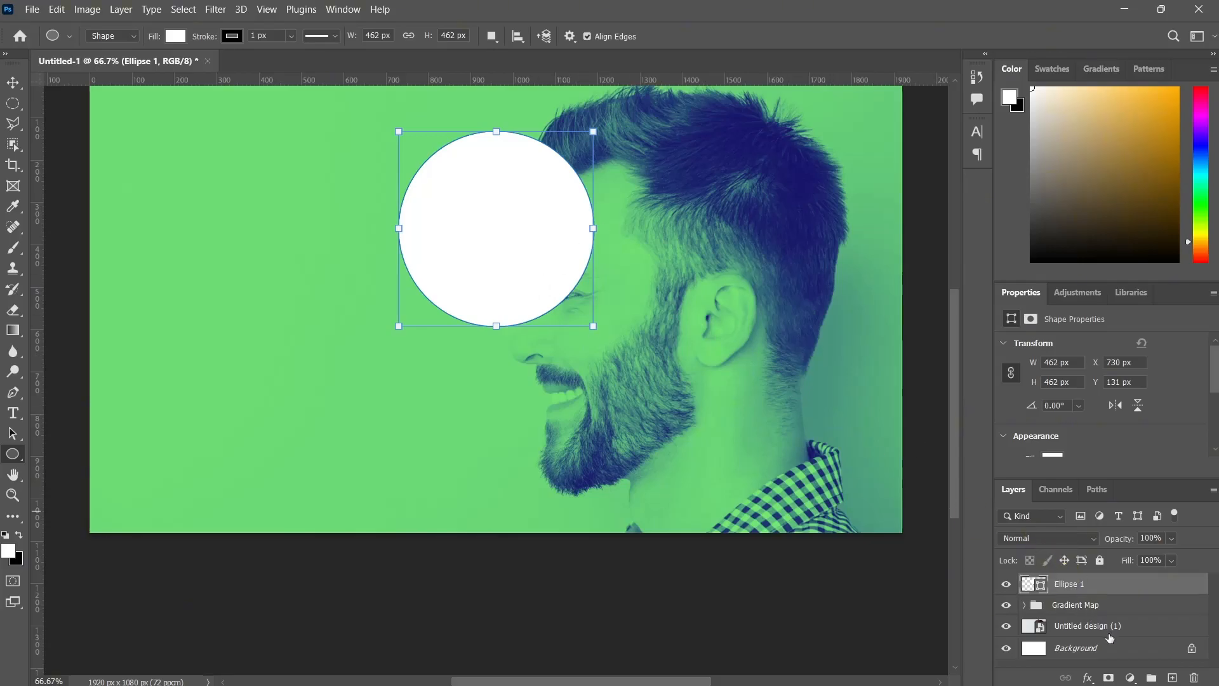
Select the man on the Untitled design (1) photo layer using automatic subject selection.
left_click(1090, 628)
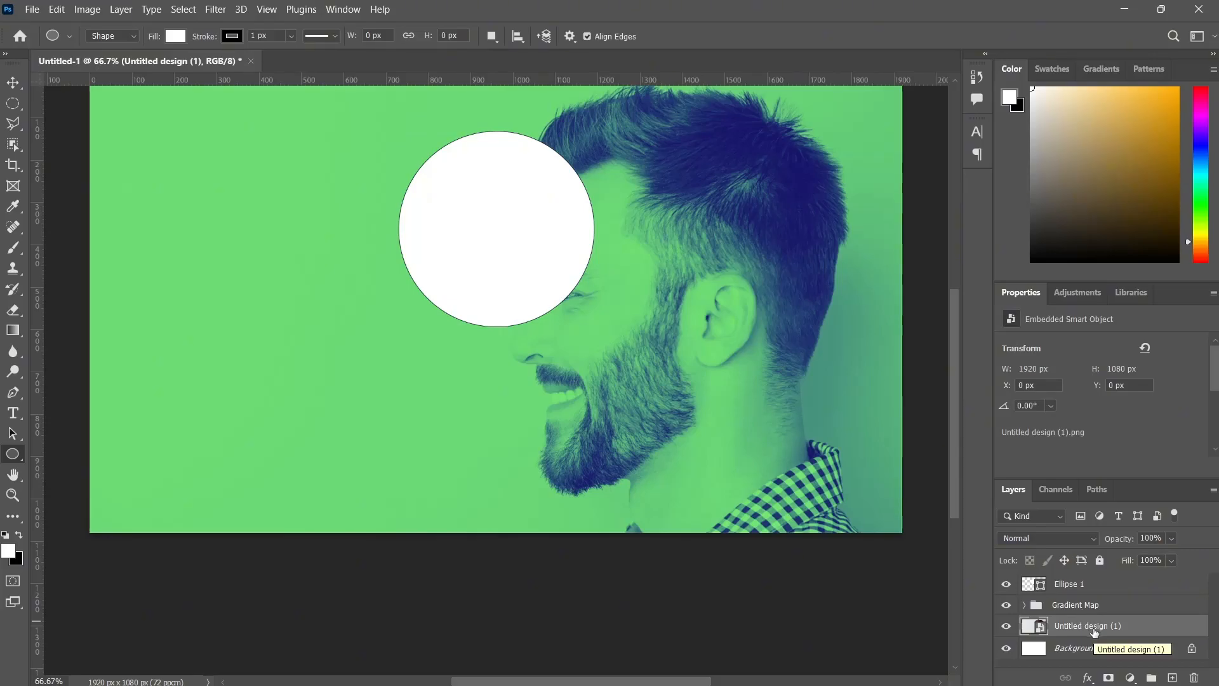
left_click(188, 11)
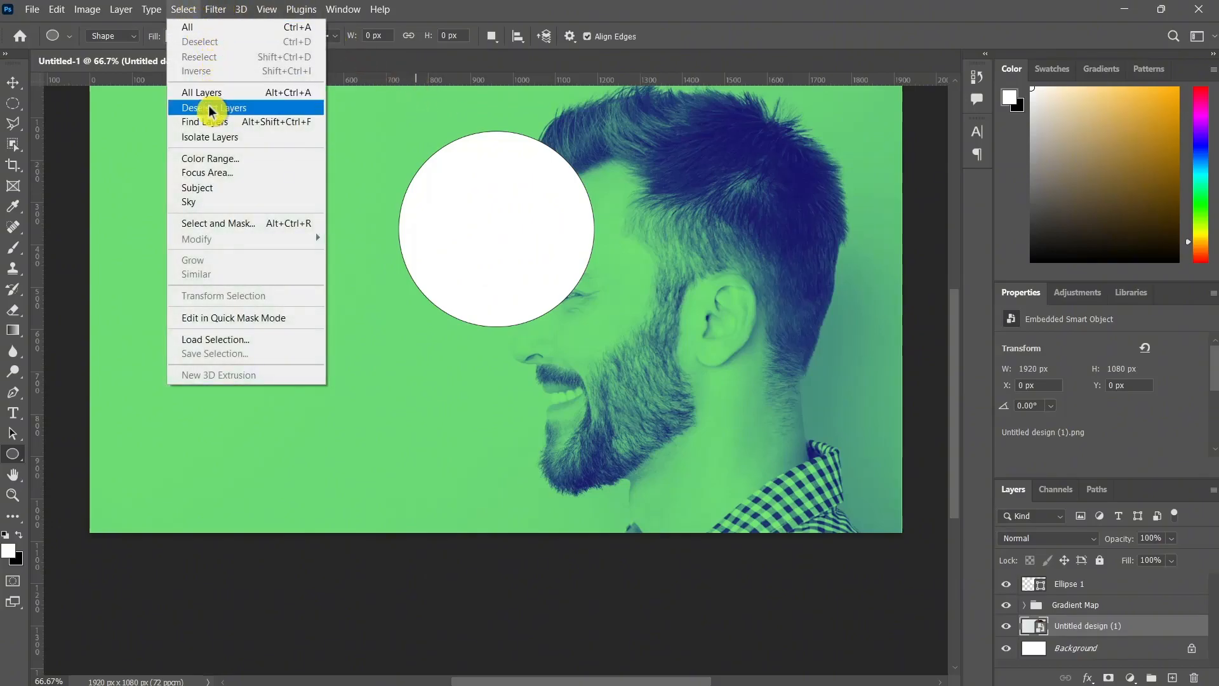
left_click(204, 188)
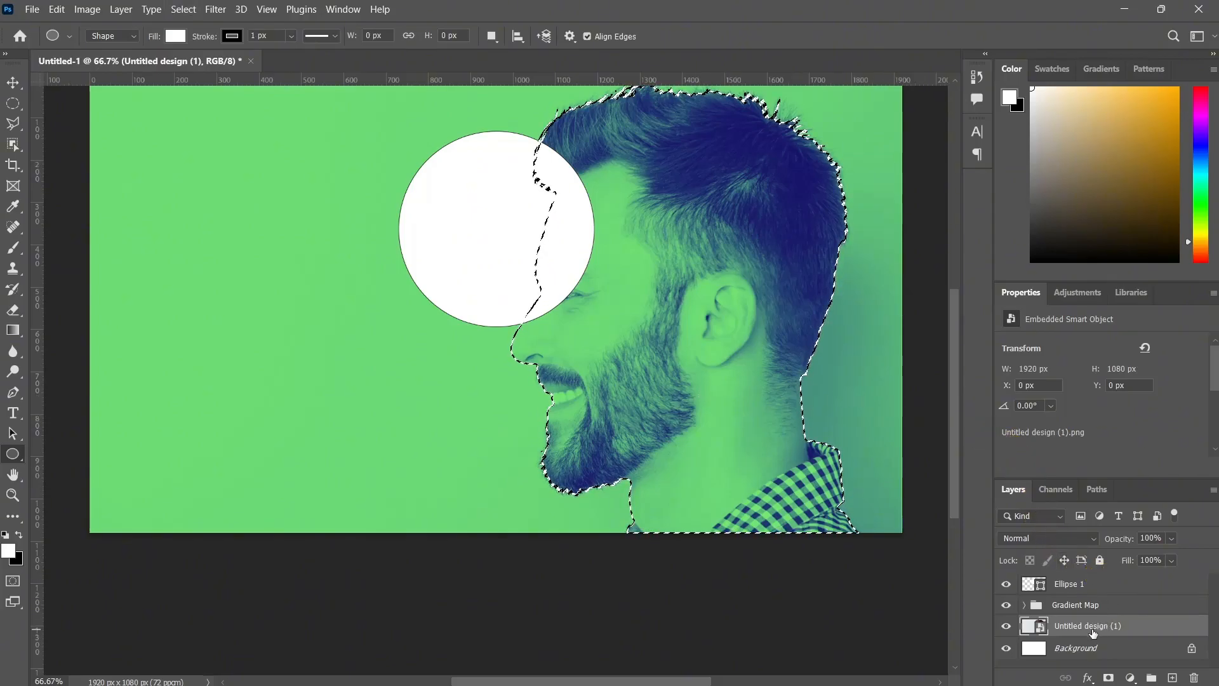
Add a layer mask from the selection to the circle, invert it so the circle sits behind the man, and unlink it from the shape.
left_click(1085, 591)
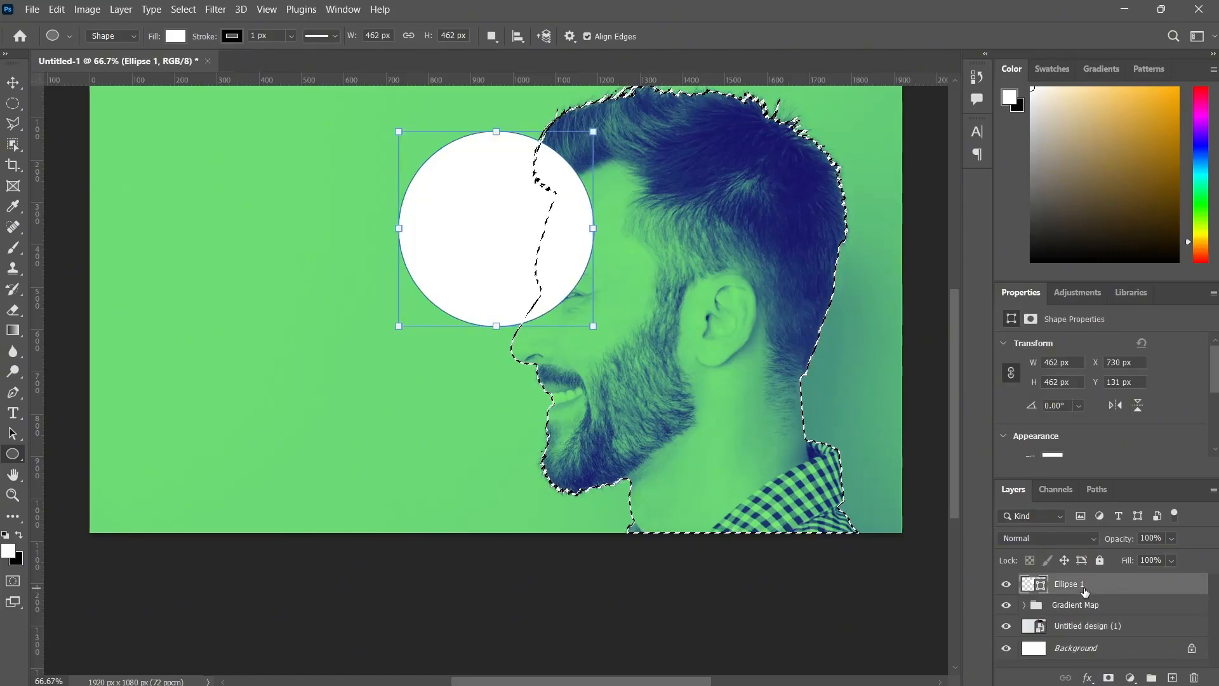
left_click(1109, 677)
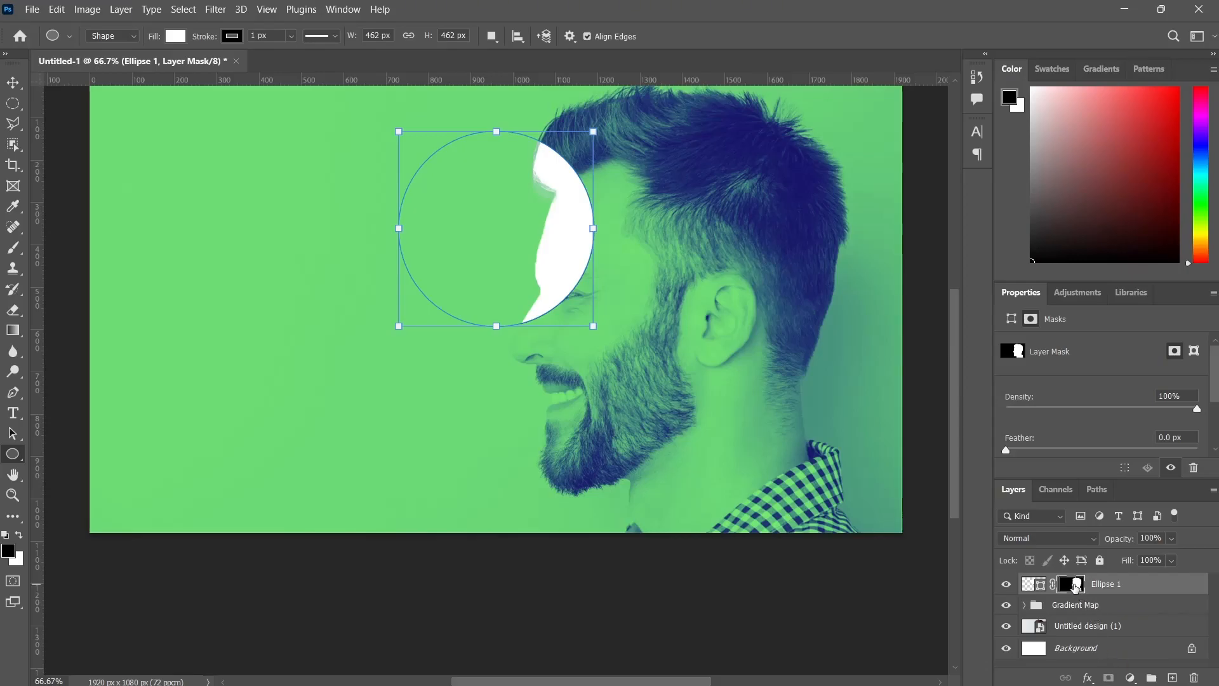
left_click_drag(1075, 585, 1078, 589)
key("ctrl+i")
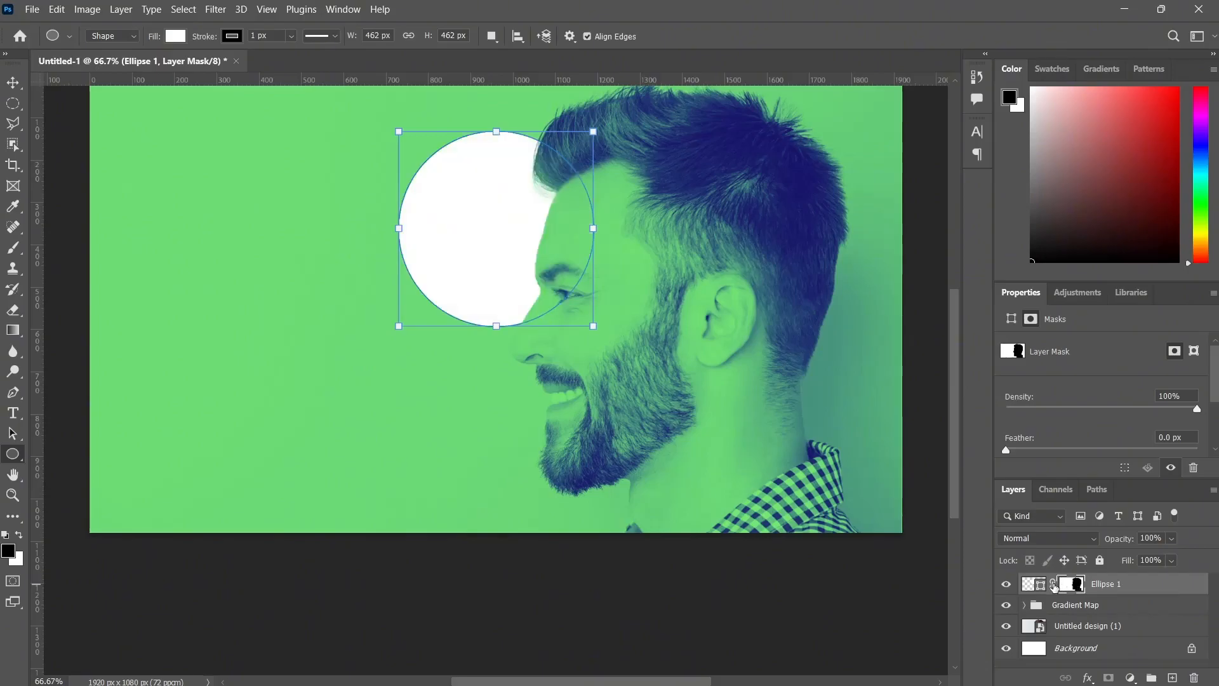
left_click(1053, 586)
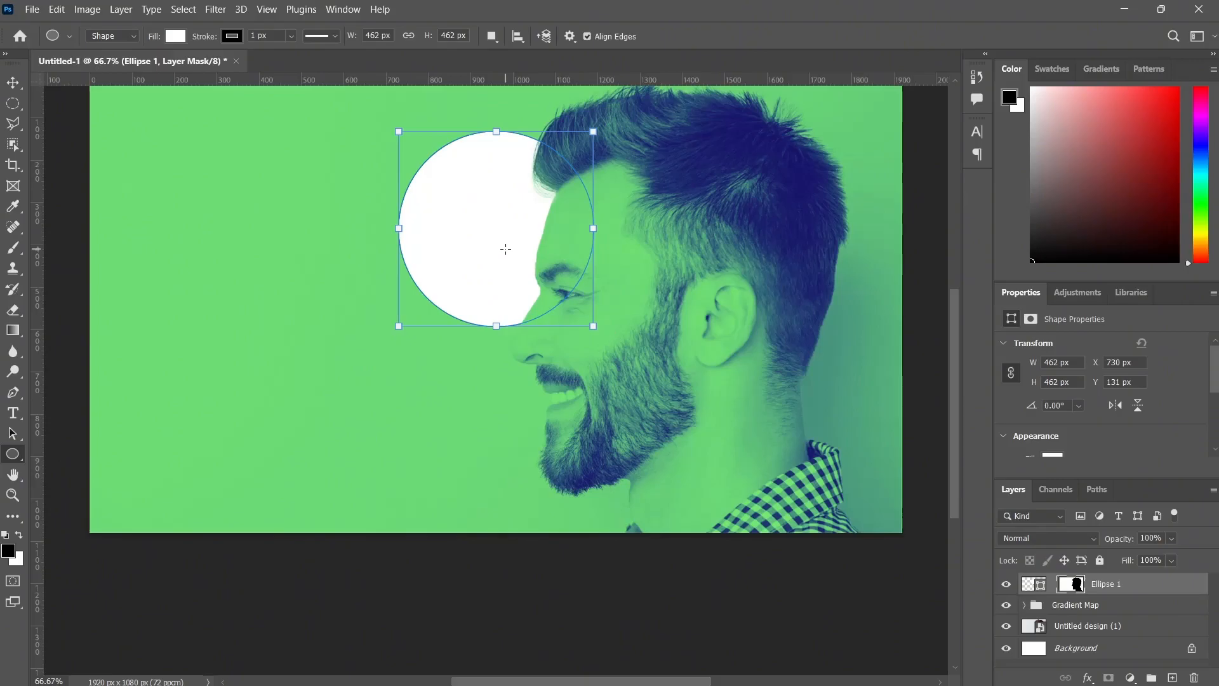
key("alt")
left_click_drag(498, 247, 406, 338)
left_click_drag(494, 261, 411, 351)
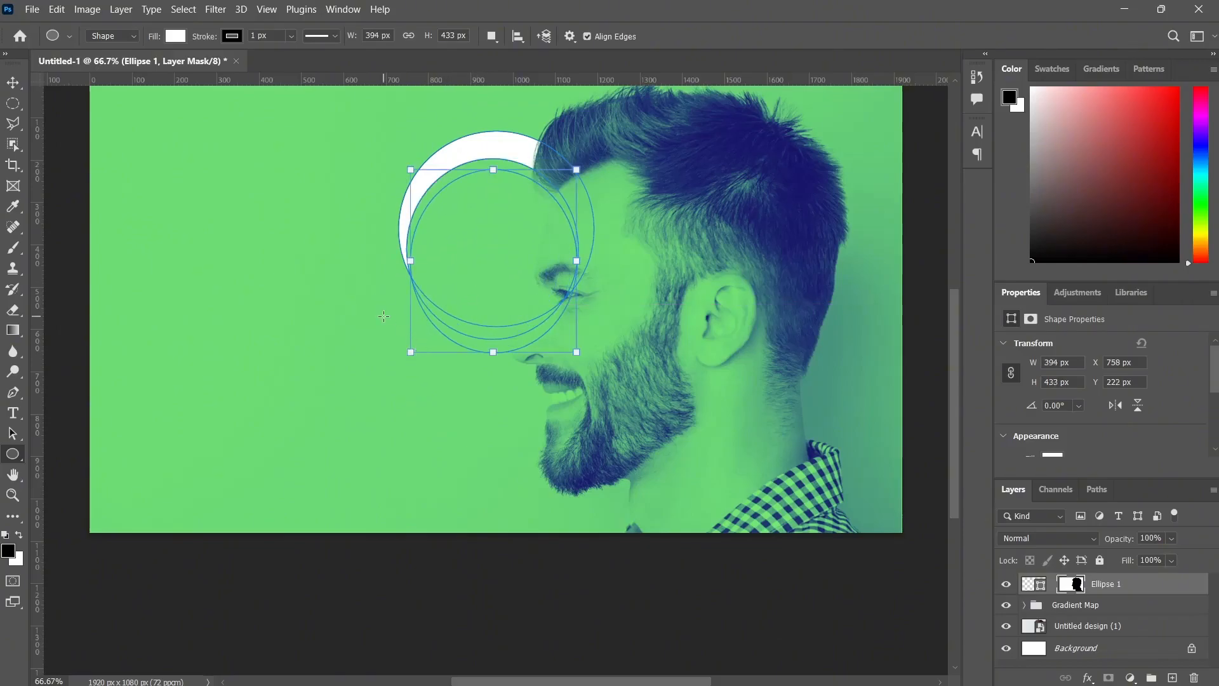
key("ctrl+z")
key("ctrl+z")
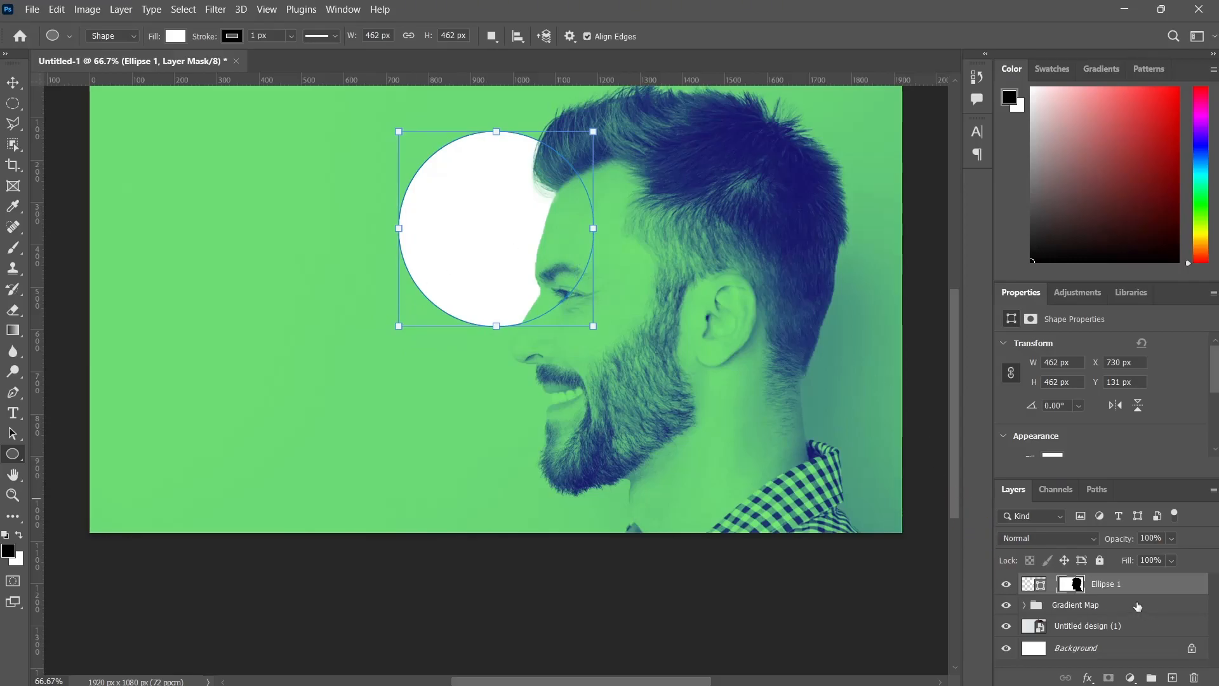
Duplicate the masked circle, scale the copy down to about 277 px wide, and place it behind the back of the man's neck.
key("ctrl+j")
key("x")
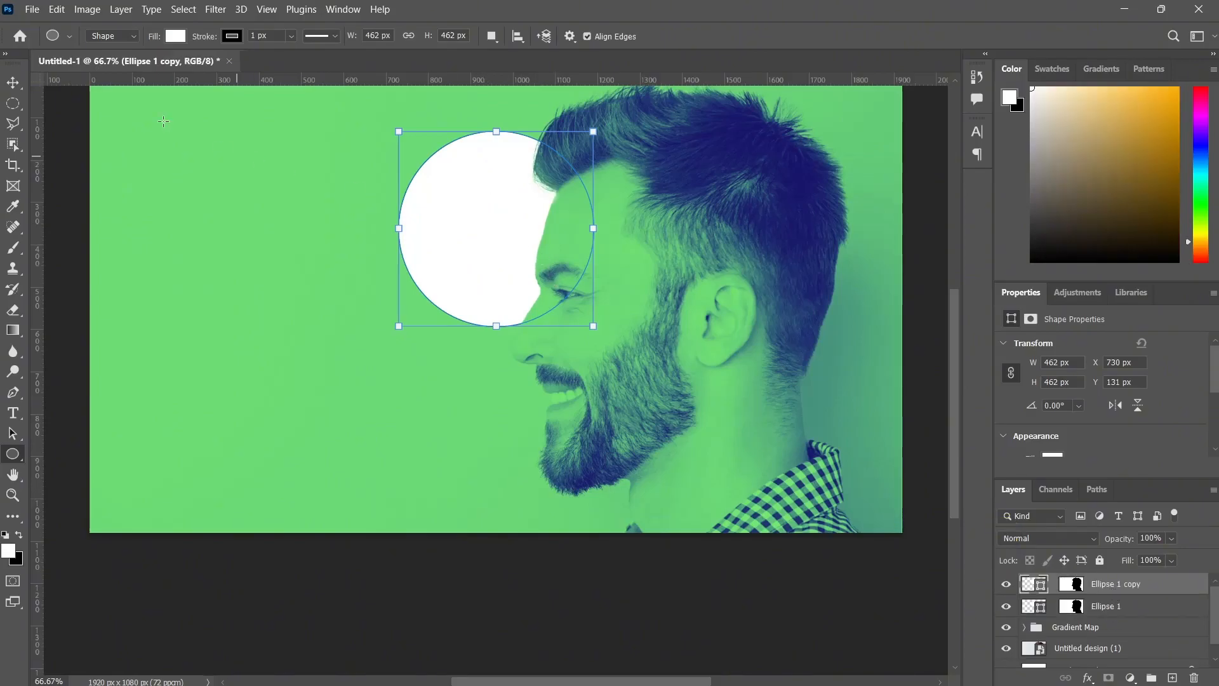
left_click(13, 82)
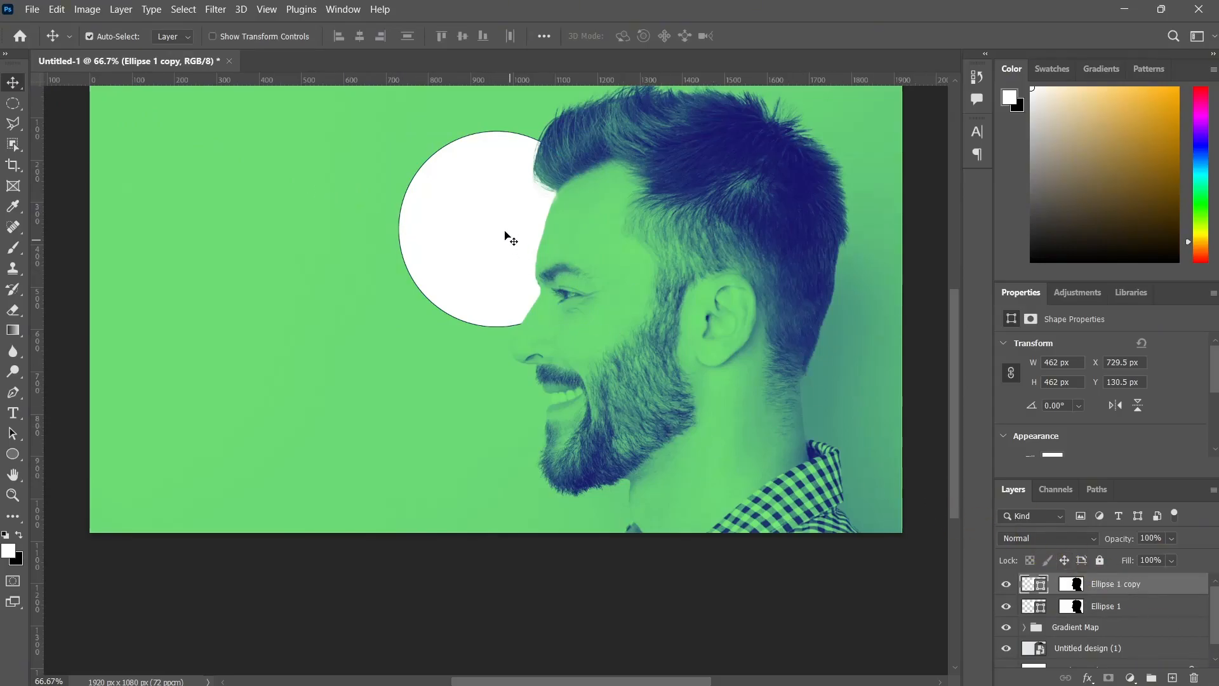
left_click_drag(492, 245, 495, 386)
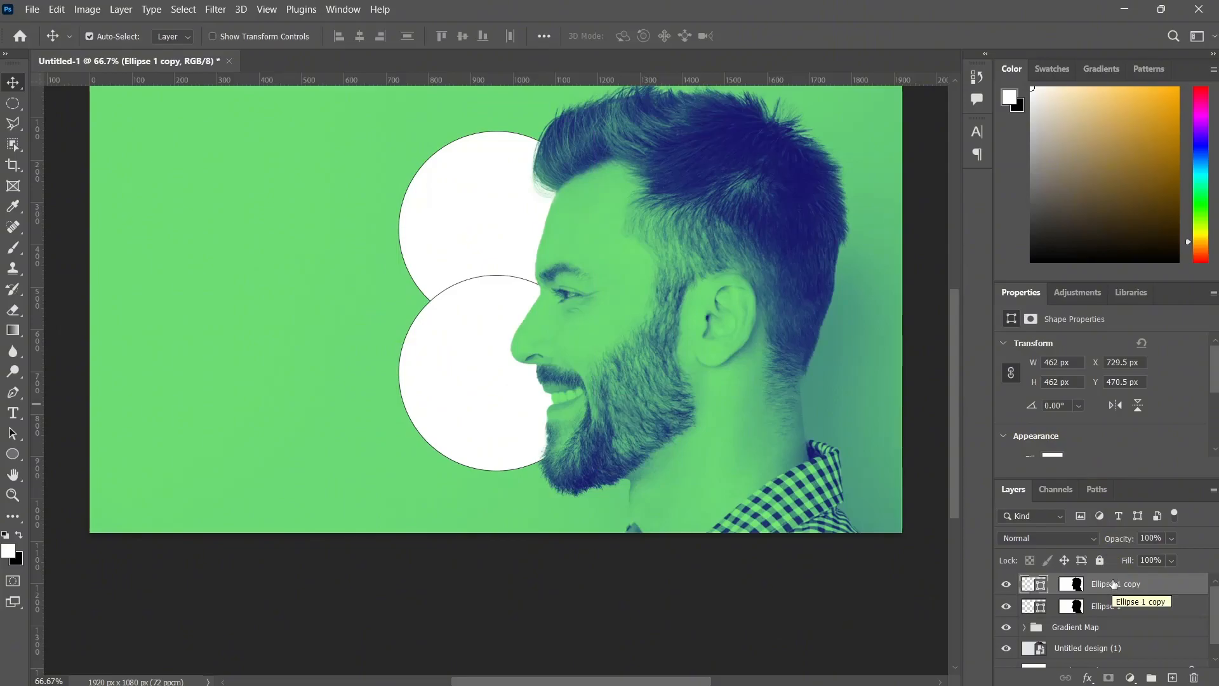
key("ctrl+t")
left_click_drag(494, 382, 767, 370)
left_click_drag(678, 241, 758, 320)
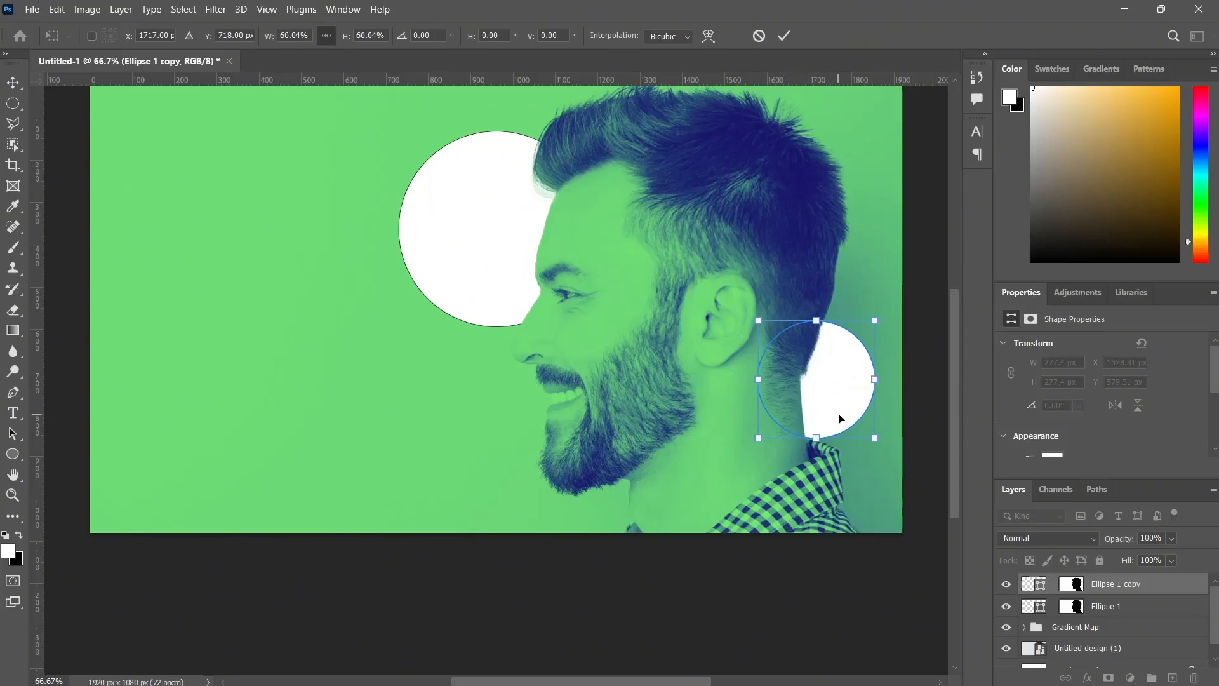
mouse_move(823, 390)
left_mouse_down()
mouse_move(596, 389)
mouse_move(841, 378)
mouse_move(826, 370)
left_mouse_up()
Duplicate the neck circle, scale the new copy down to about 202 px wide, and place it beside the man's bearded chin.
left_click(1094, 587)
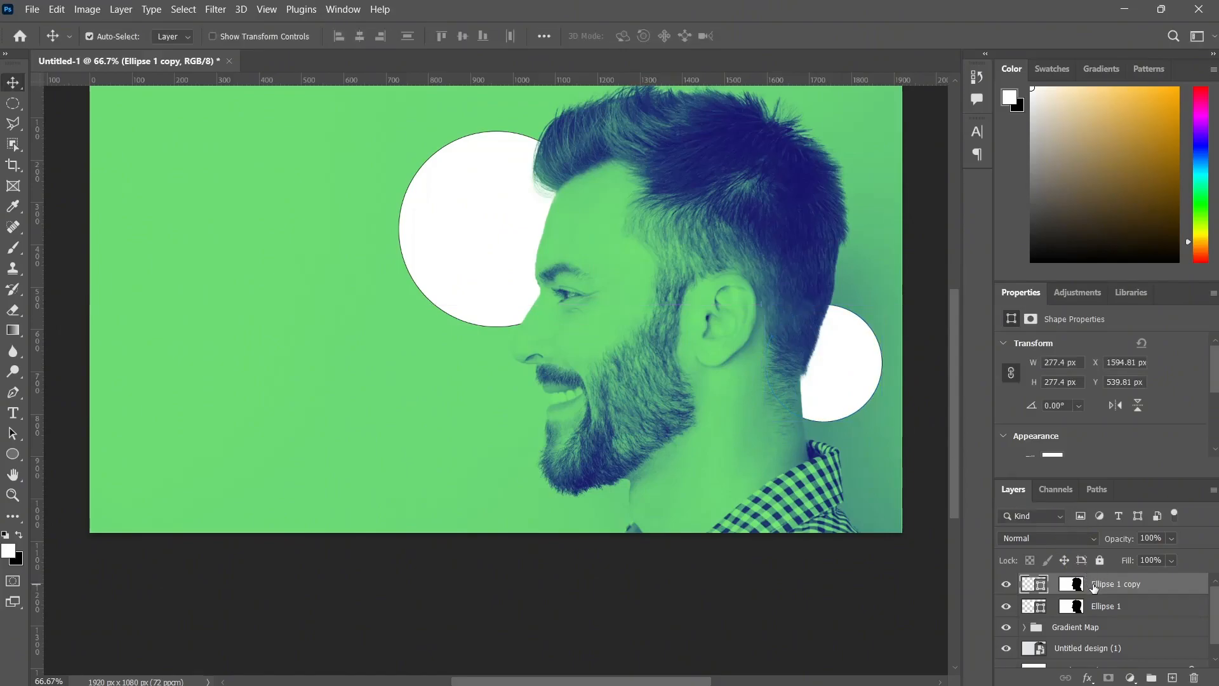
key("ctrl+j")
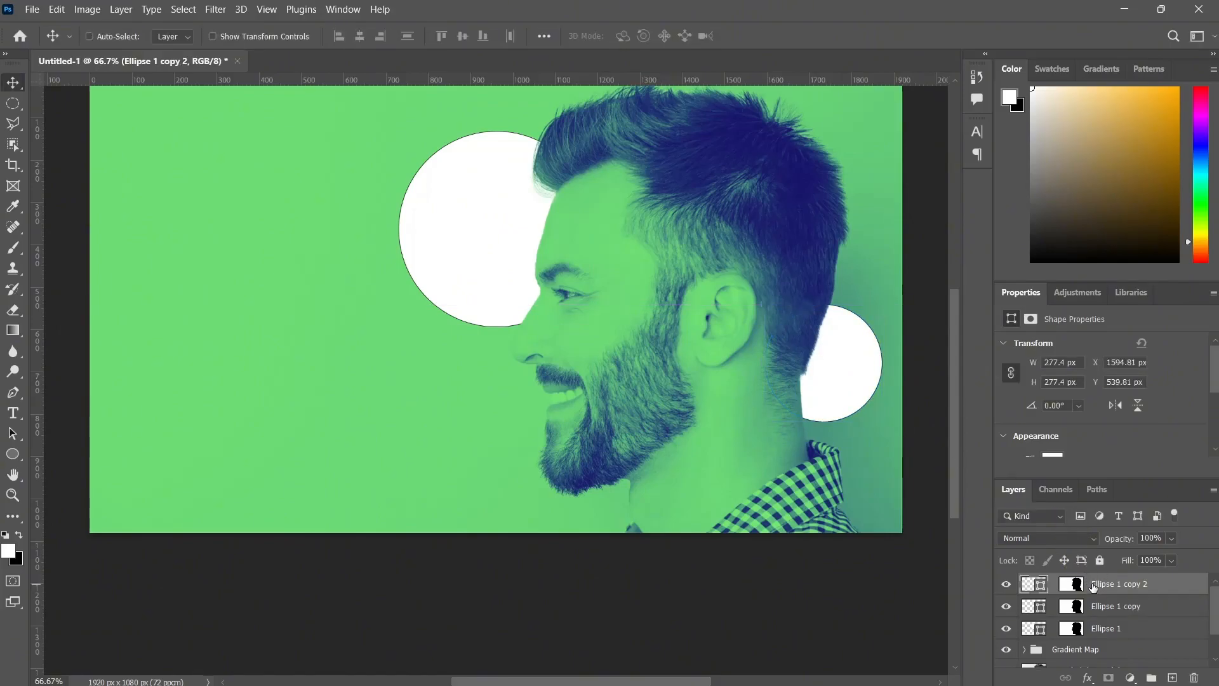
key("ctrl+t")
left_click_drag(830, 367, 546, 465)
left_click_drag(484, 404, 515, 437)
left_click_drag(531, 501, 495, 485)
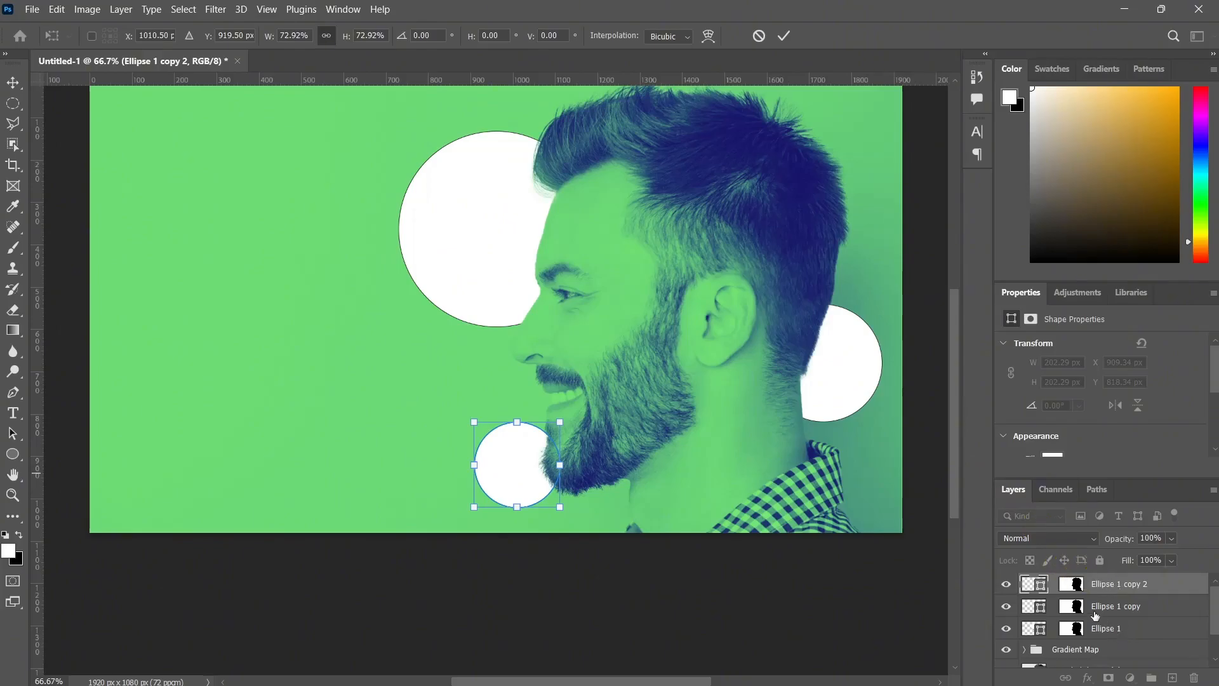
Delete the layer mask from the small chin circle so it sits in front of the beard.
left_click(1071, 585)
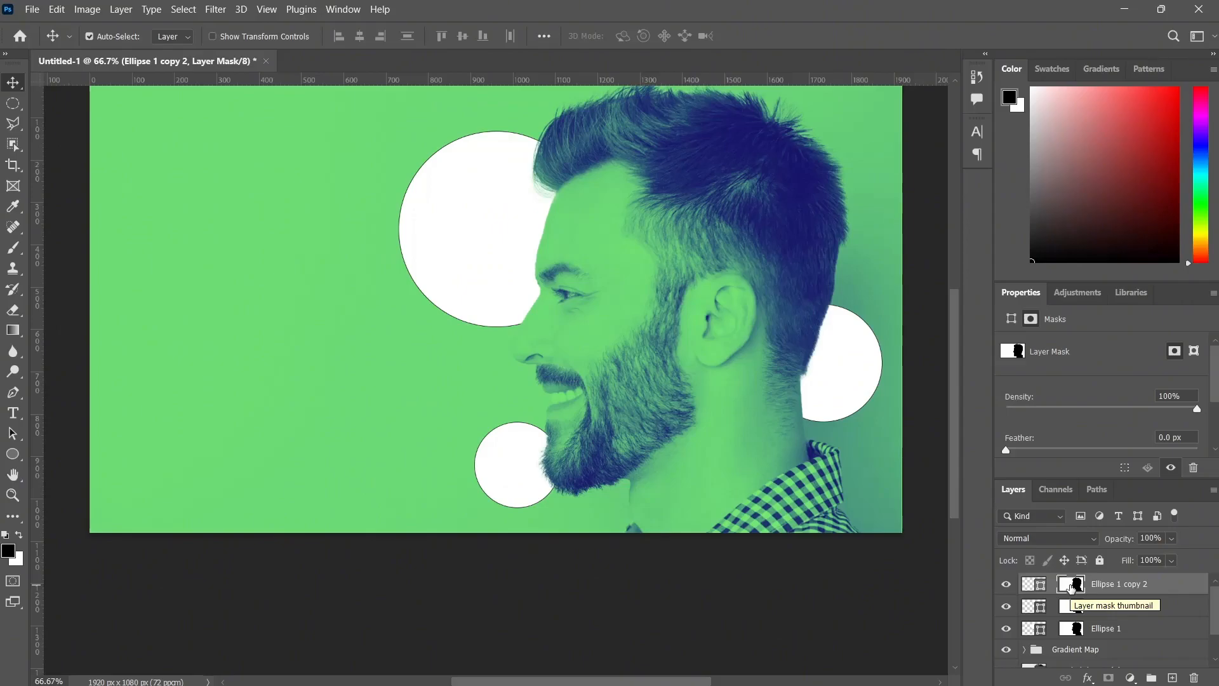
left_click(1192, 678)
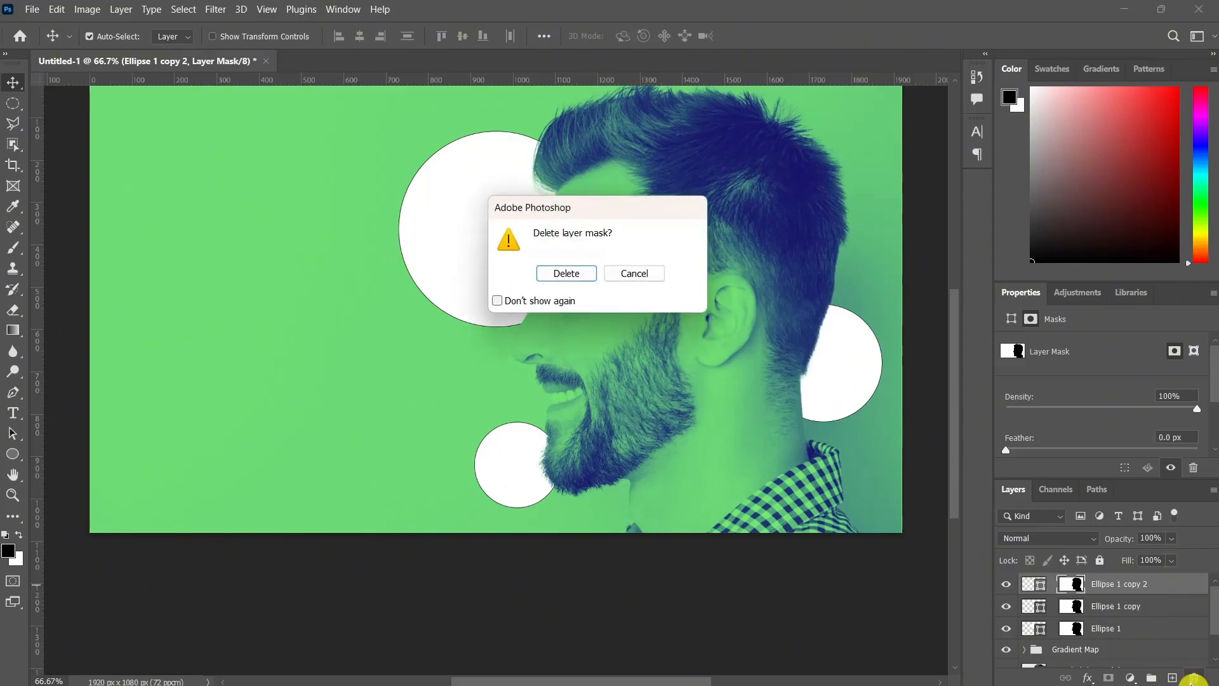
left_click(567, 275)
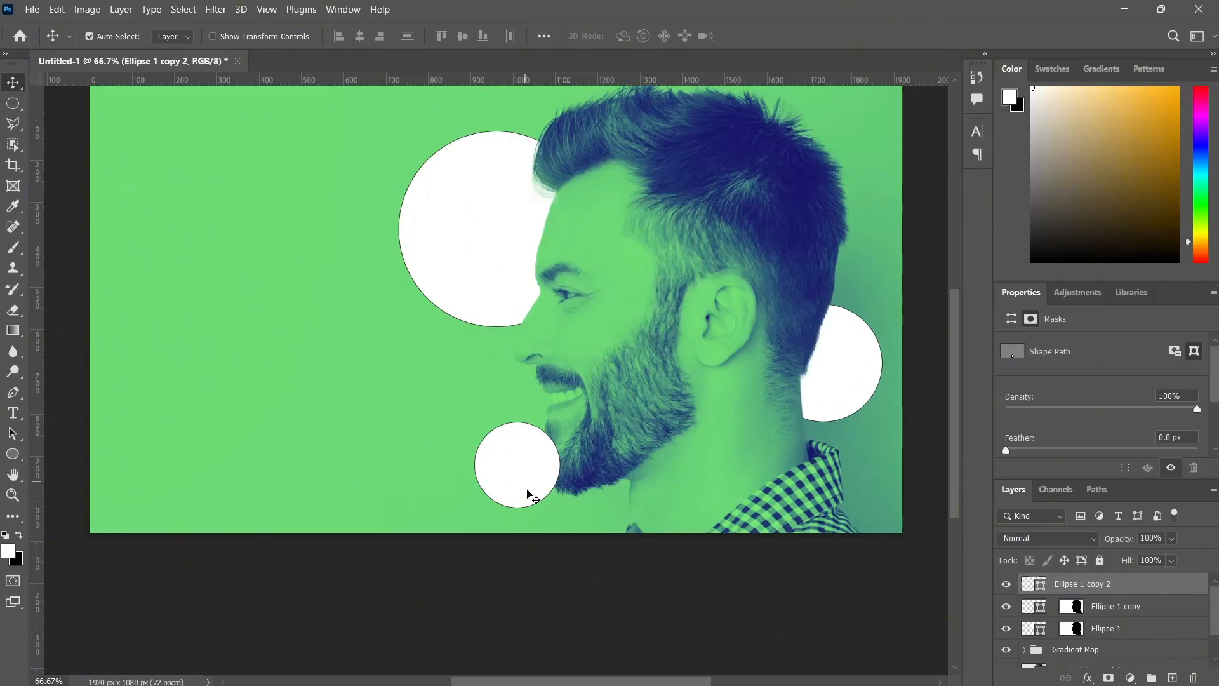